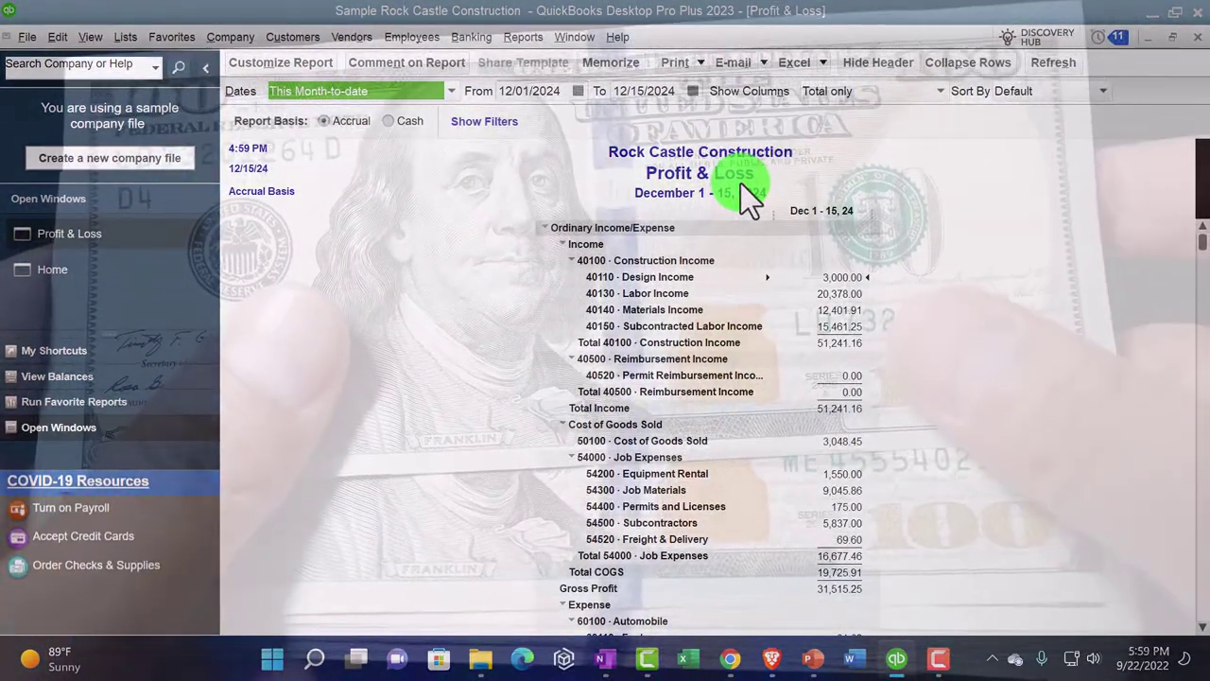
Step: Set the Profit & Loss report's date range from 01/01/2024 to 12/31/2024
key(Tab)
text(010124)
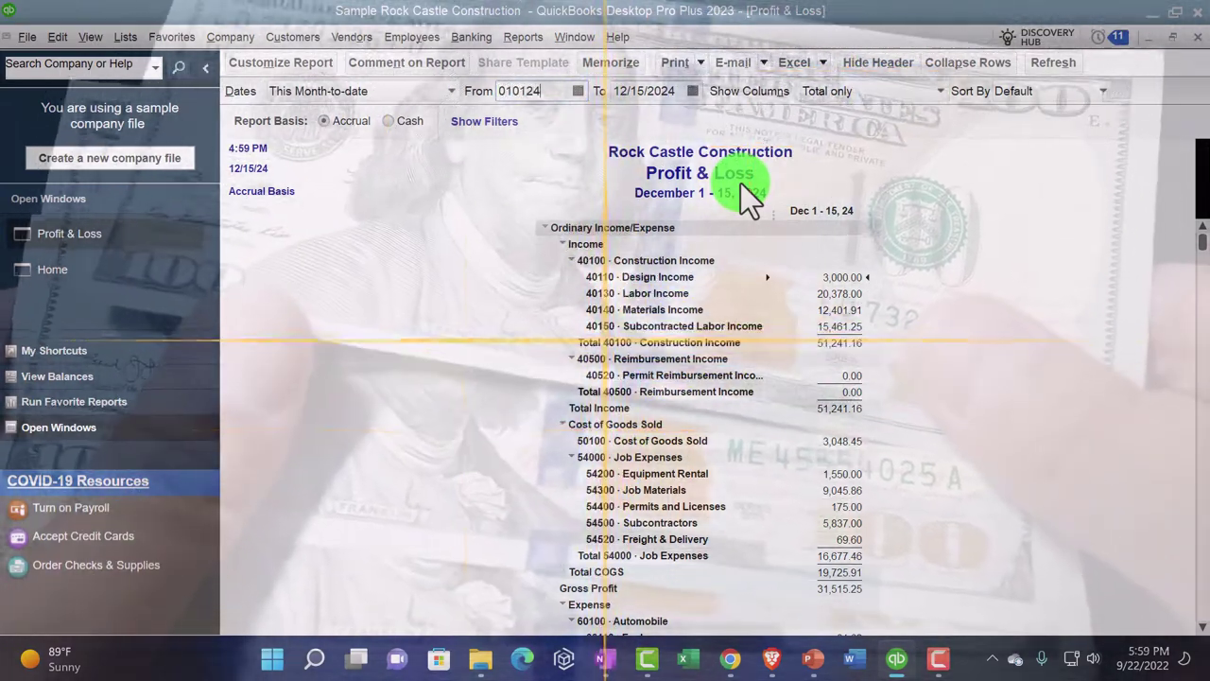
key(Tab)
text(1)
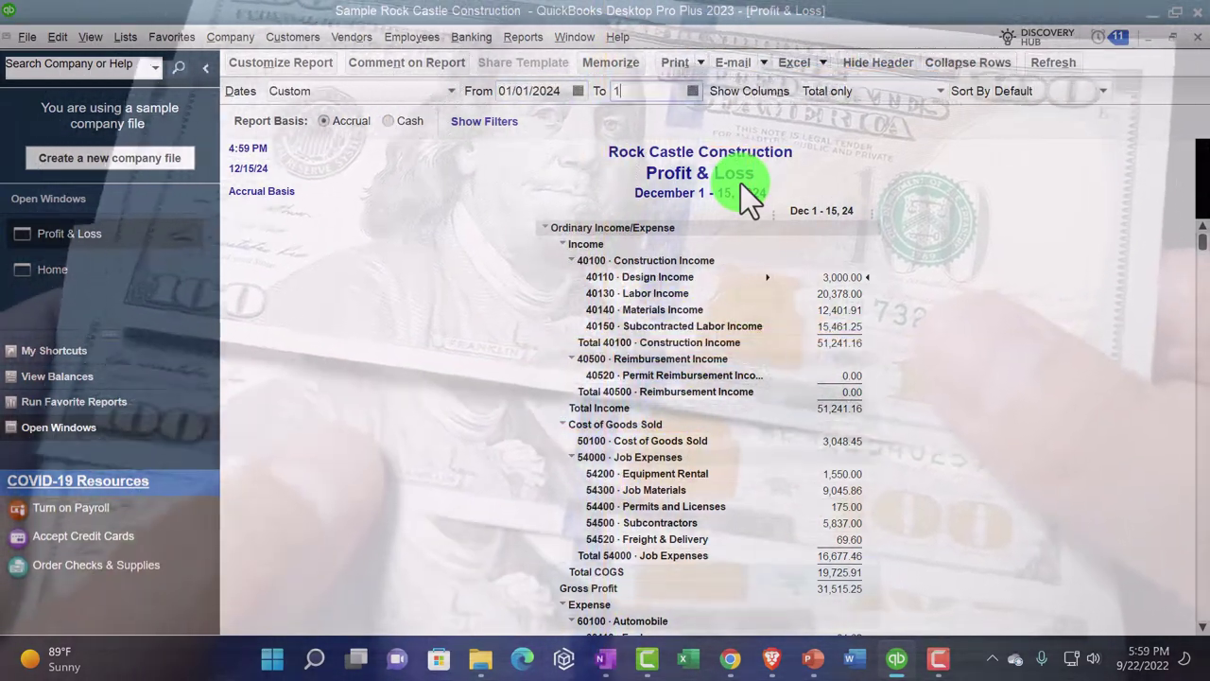
text(2/31/2024)
key(Tab)
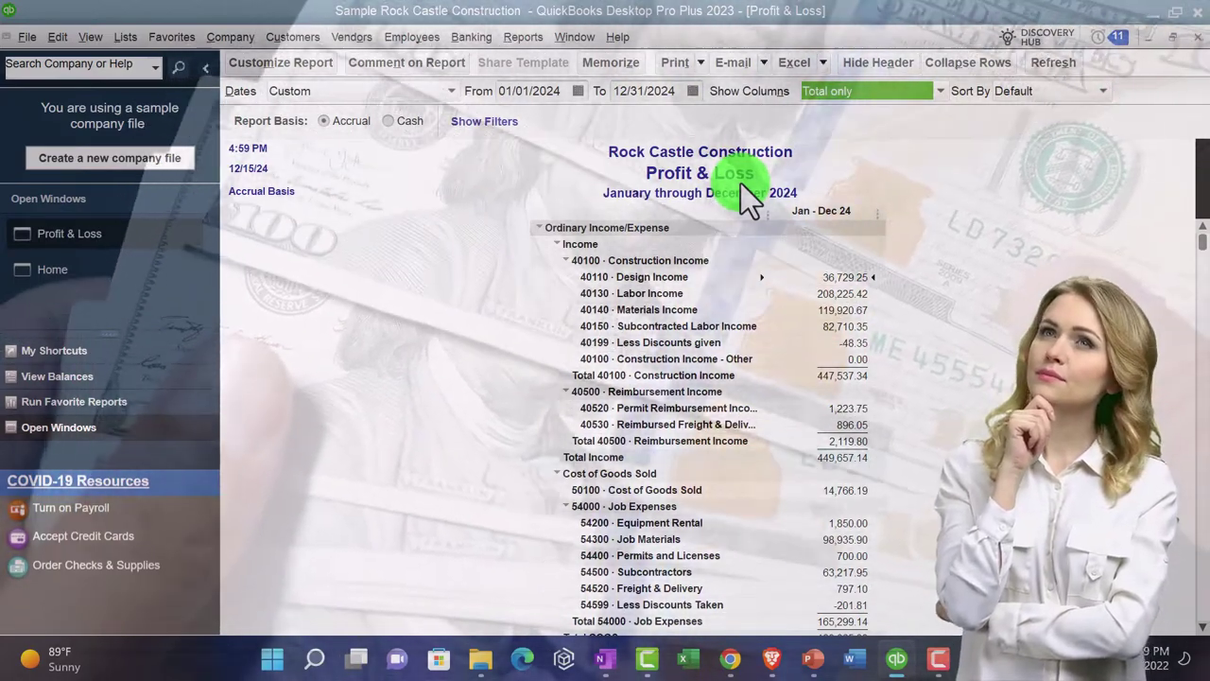
Step: Change the Profit & Loss report's column label font to size 12 and apply the change to all related fonts
click(317, 62)
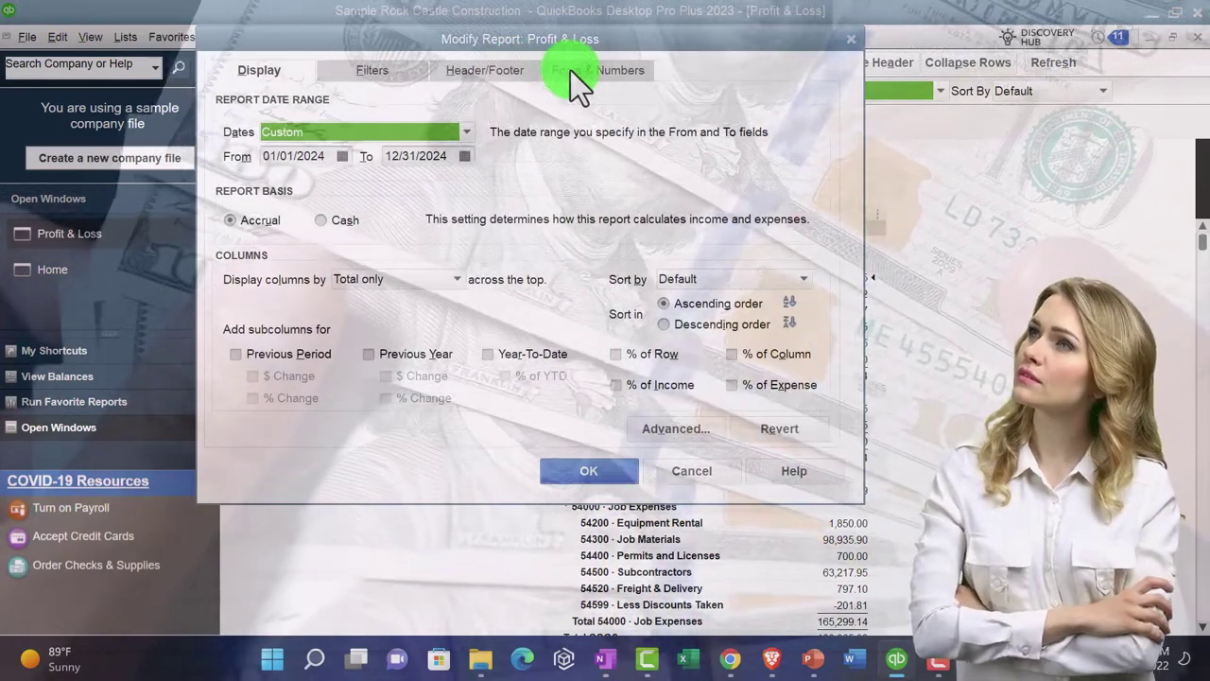
click(572, 70)
click(490, 314)
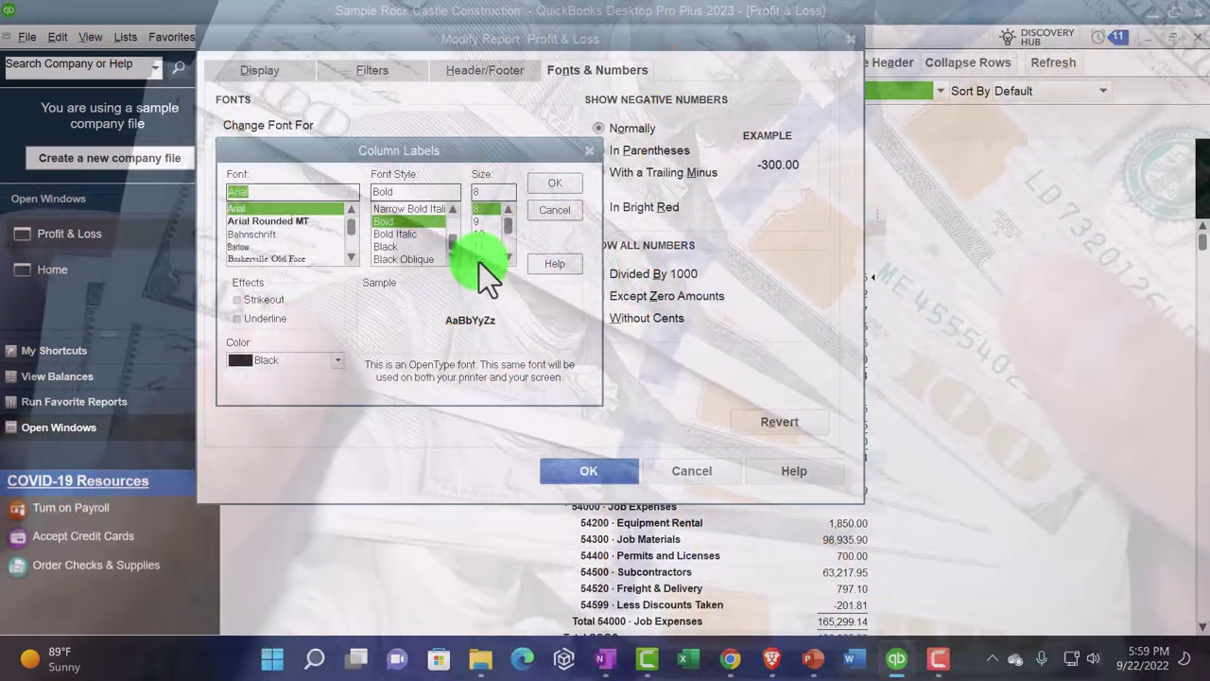
click(479, 258)
click(553, 183)
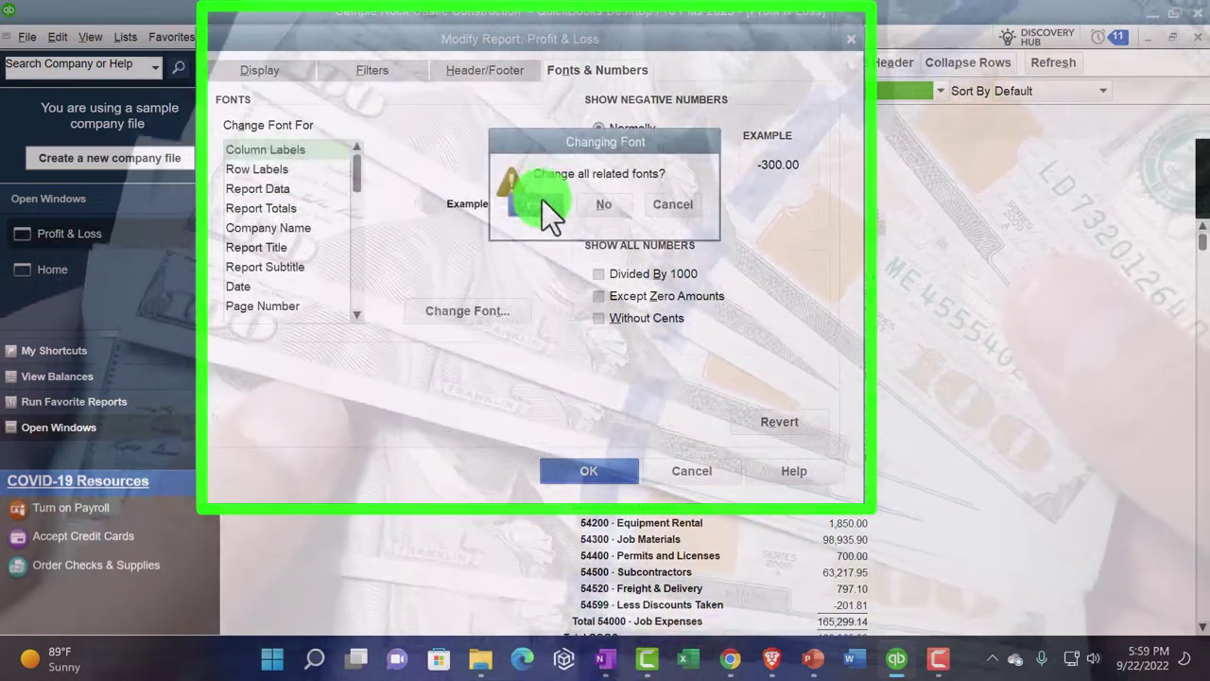
click(542, 199)
click(588, 473)
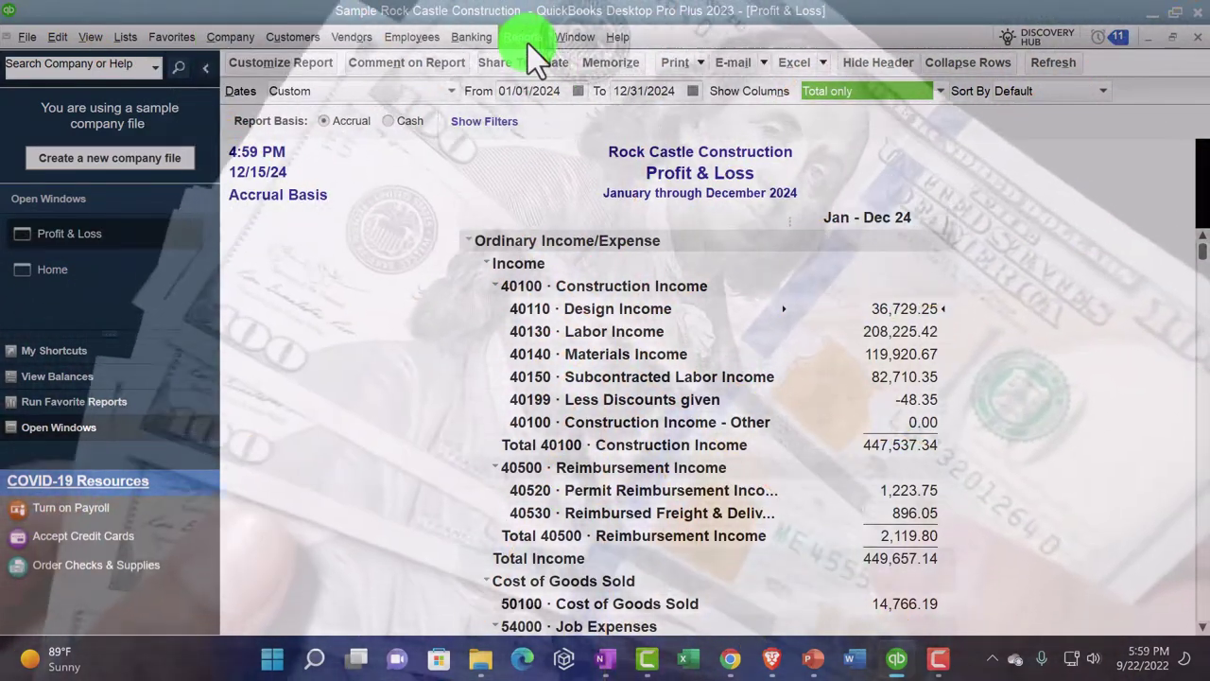
Step: Open the standard Balance Sheet report and set its as-of date to 12/31/2024
click(523, 37)
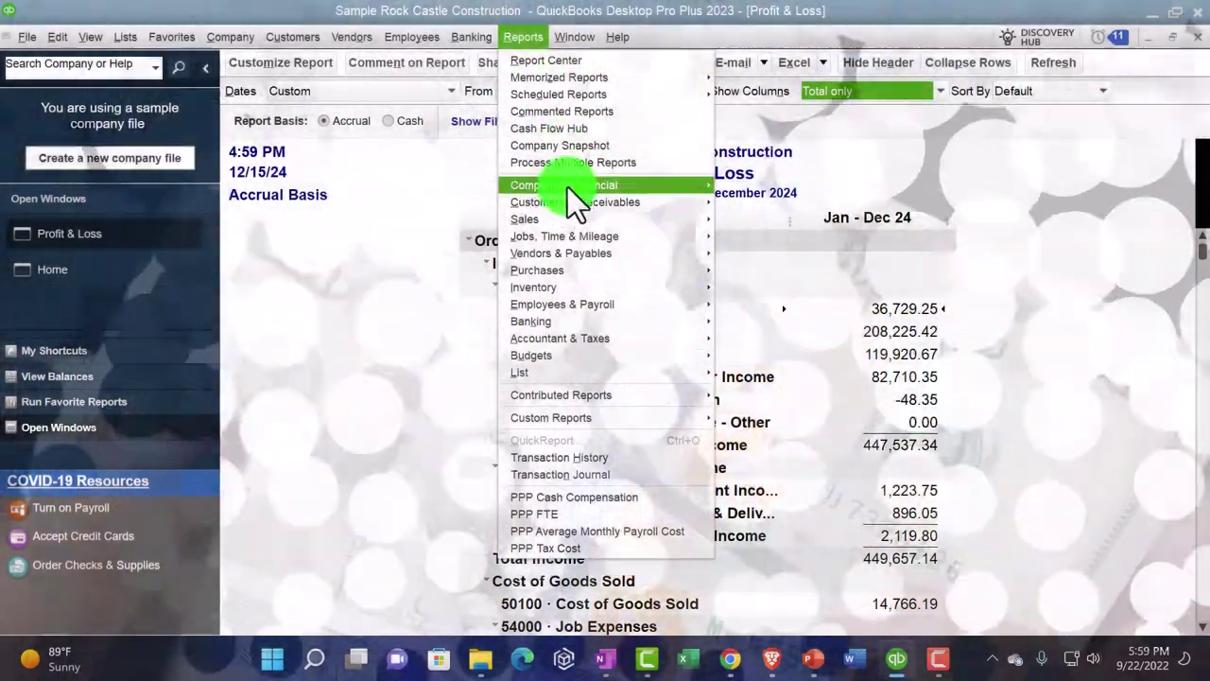
mouse_move(696, 193)
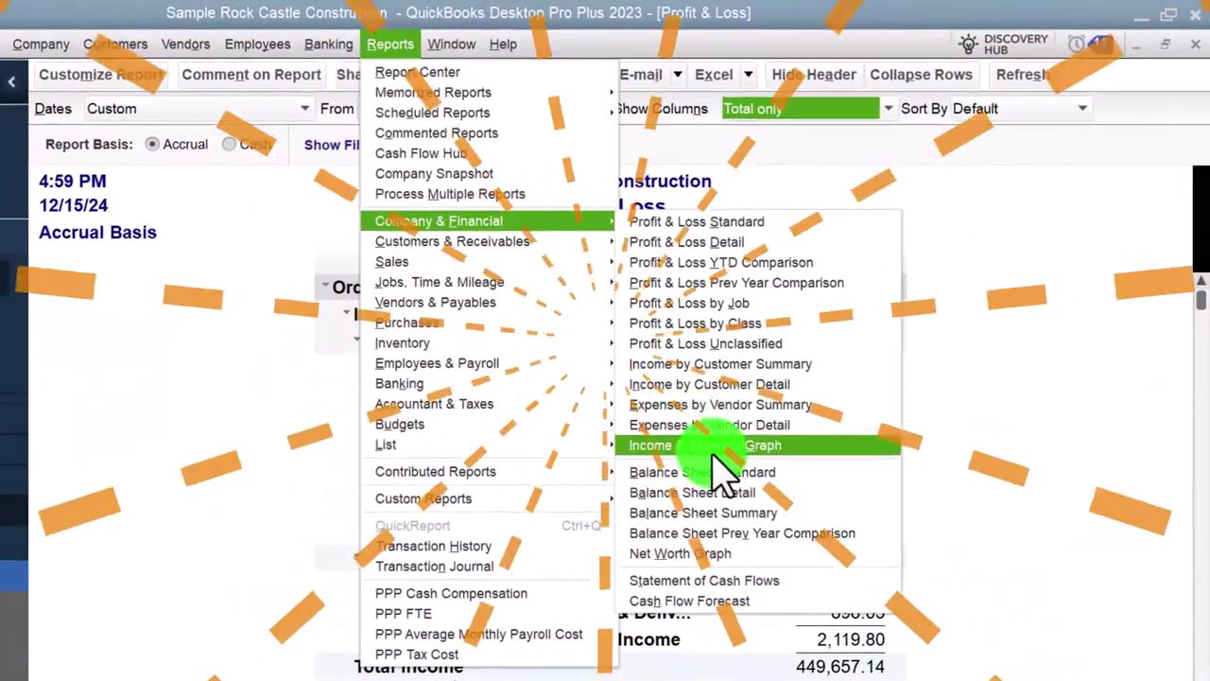
click(714, 470)
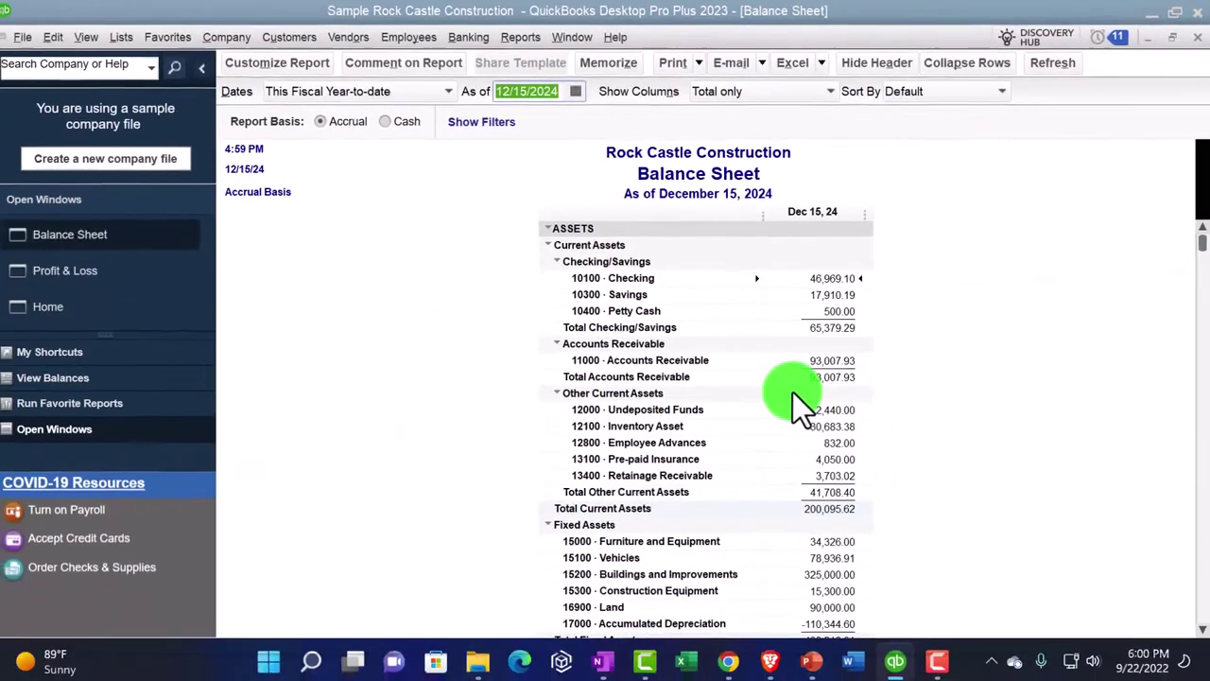
text(12/31/2024)
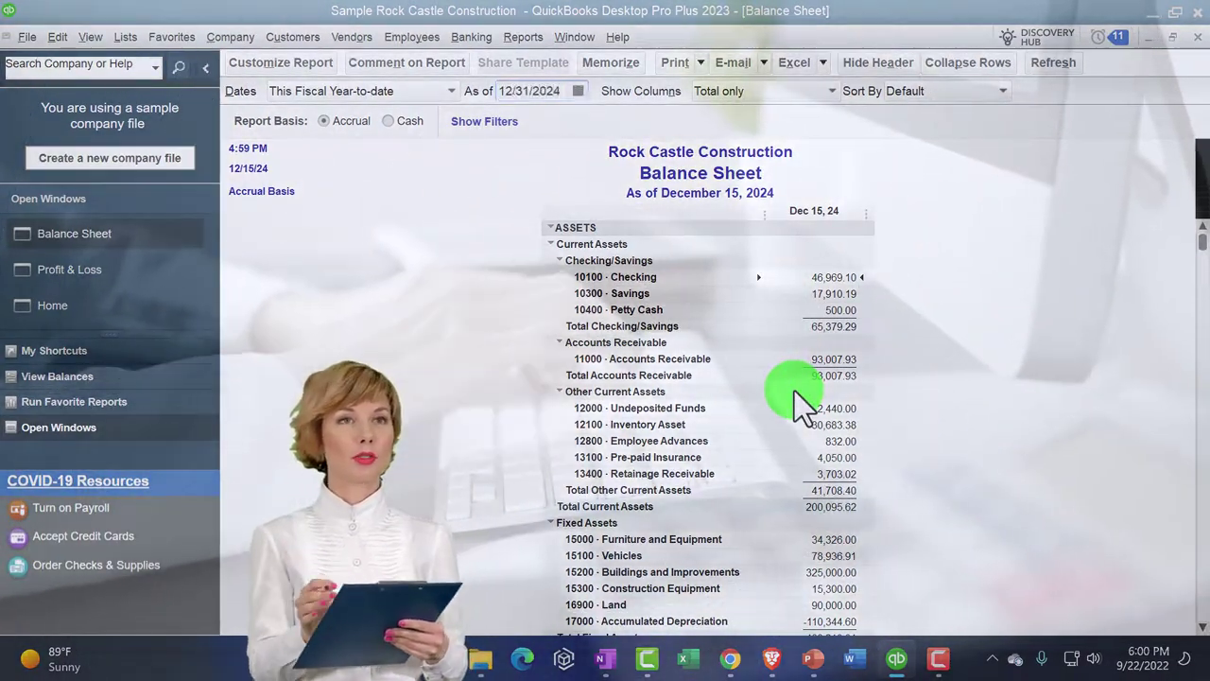
key(Tab)
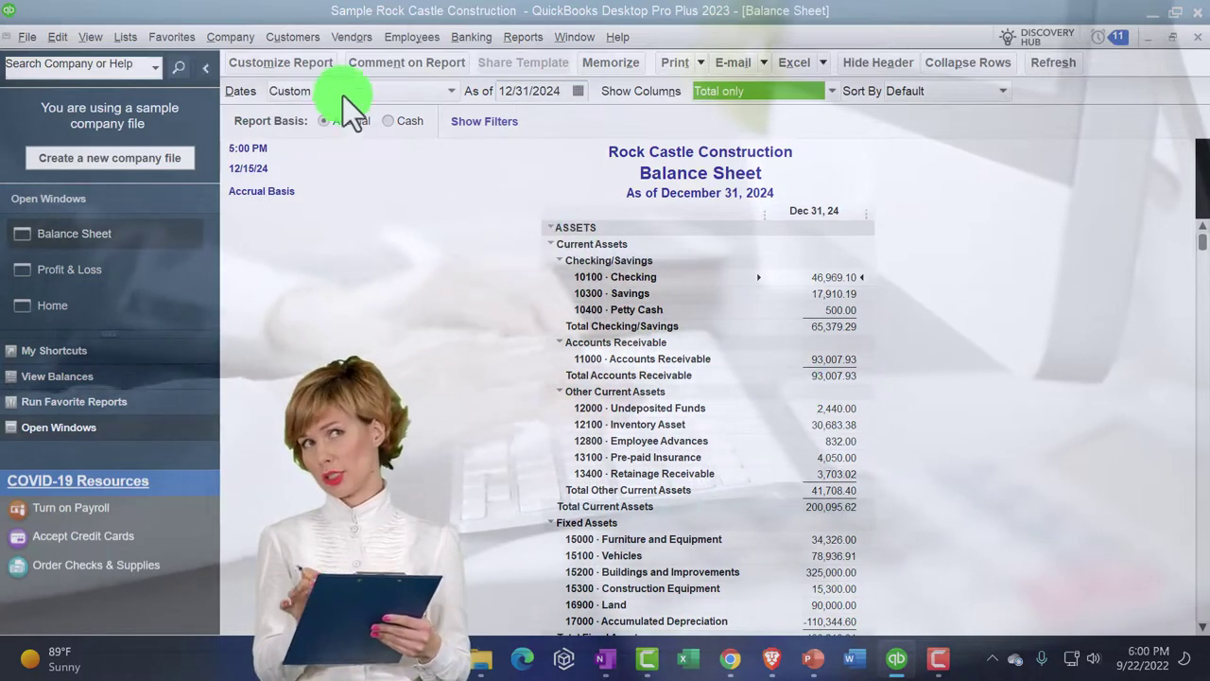
Step: Change the Balance Sheet's column label font to size 12 and apply the change to all related fonts
click(306, 66)
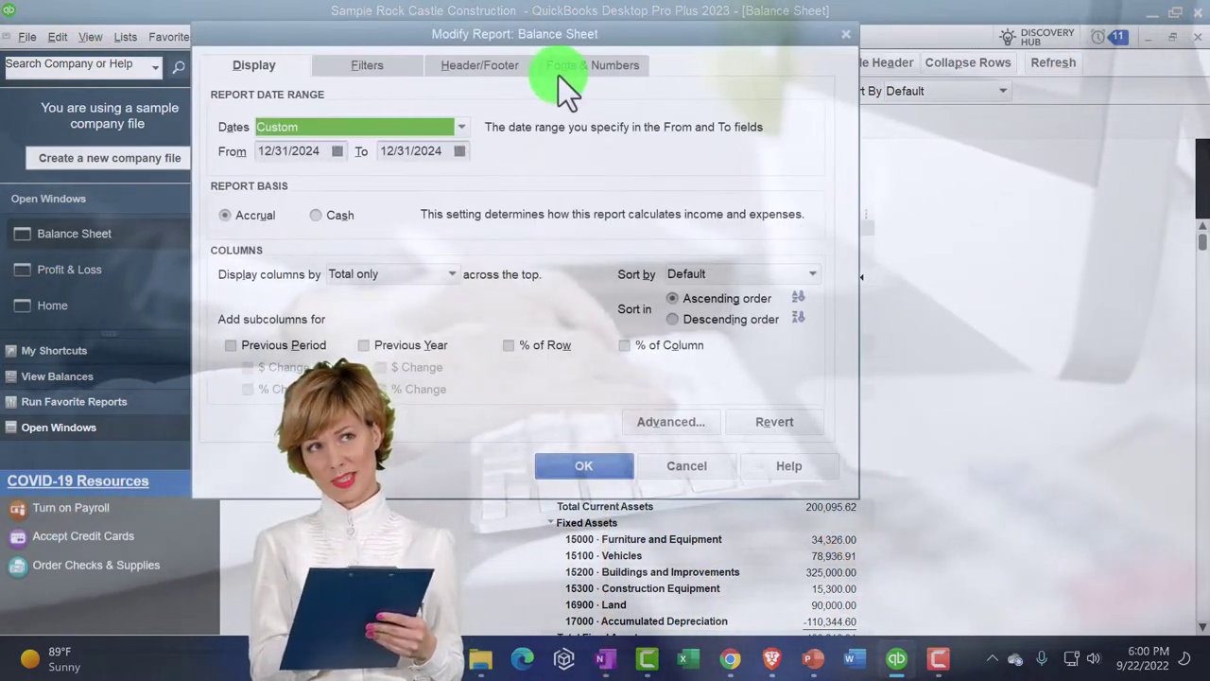
click(563, 75)
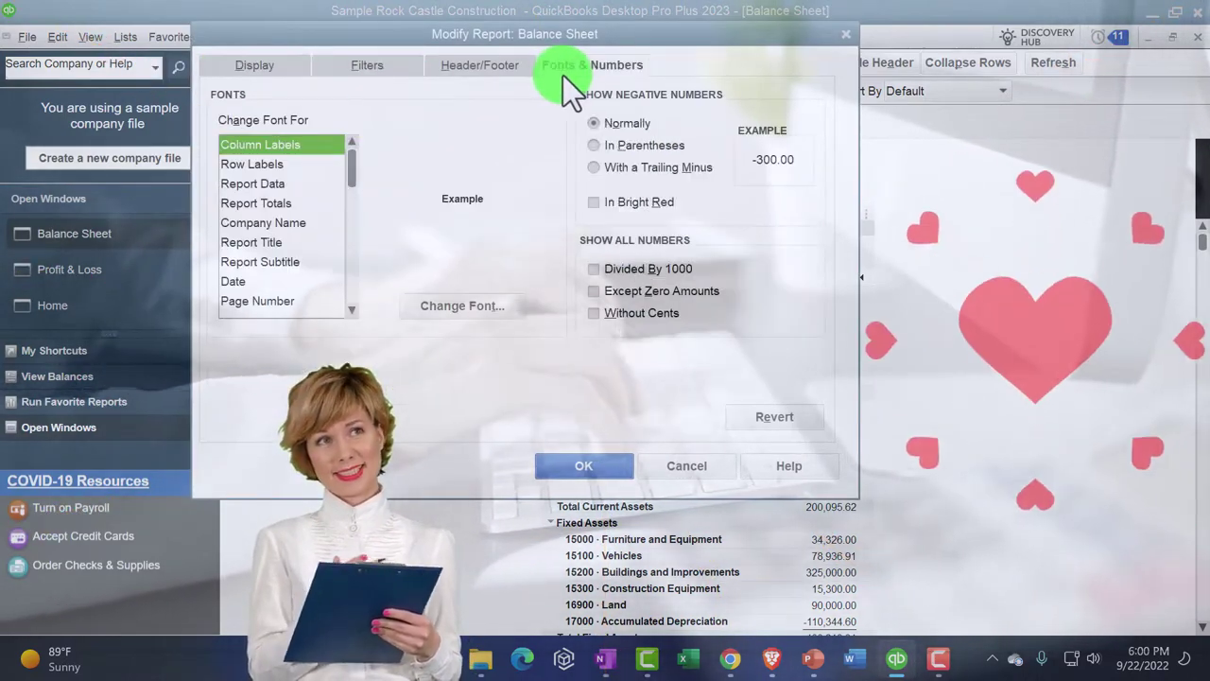
click(495, 304)
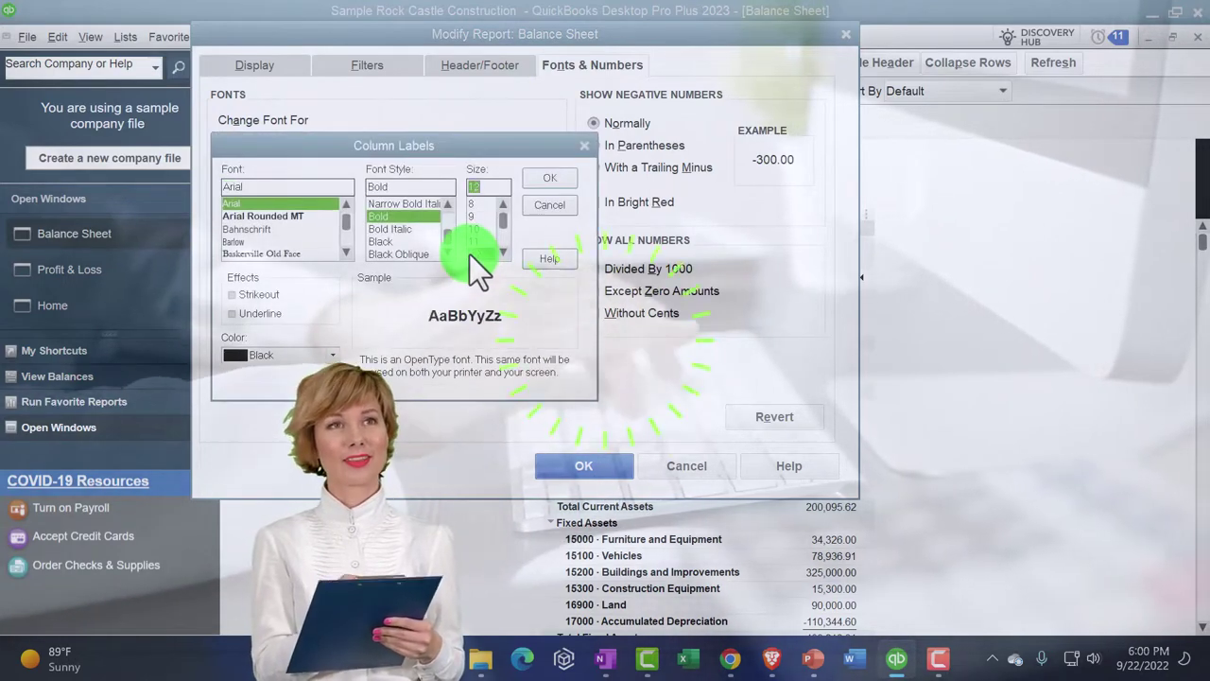
click(538, 181)
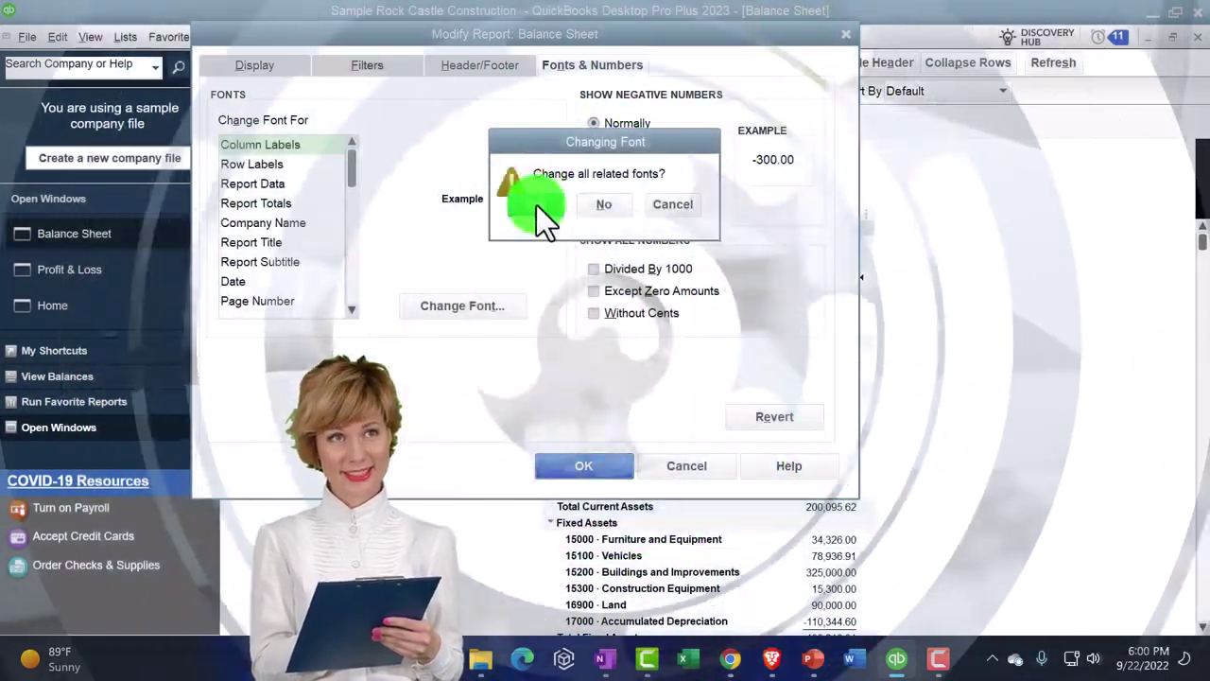
key(Return)
click(611, 468)
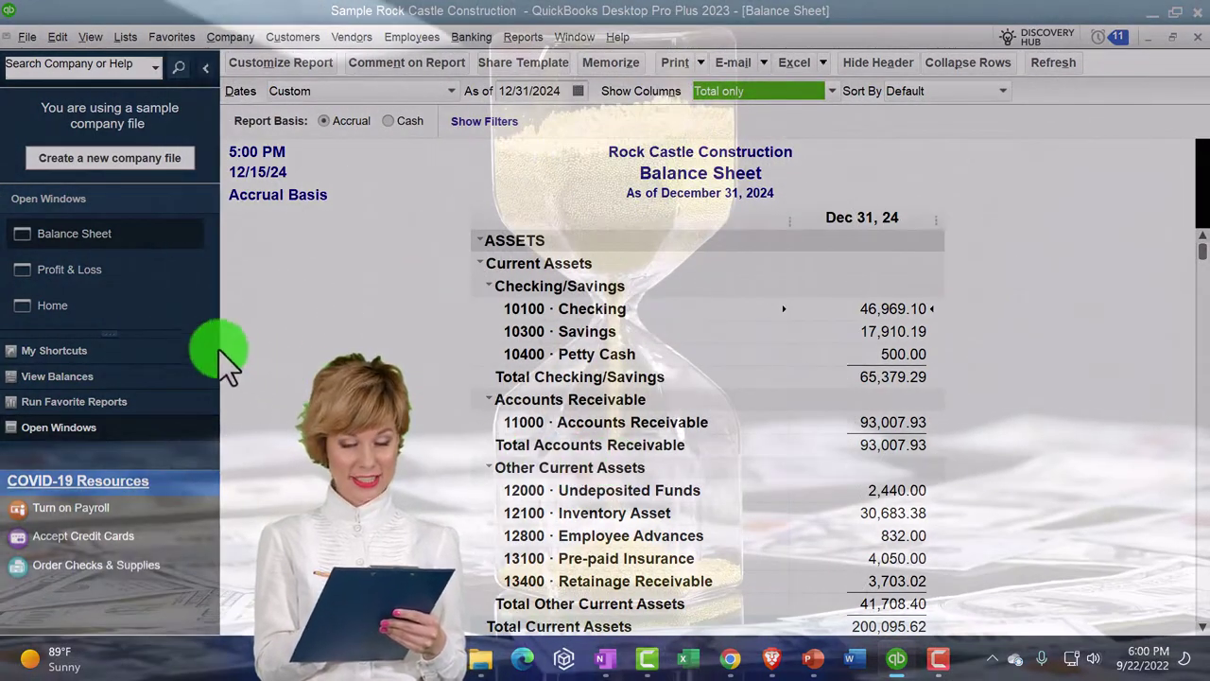
Step: From the home page, open the Inventory Valuation Summary report and set its as-of date to 12/31/2024
click(87, 306)
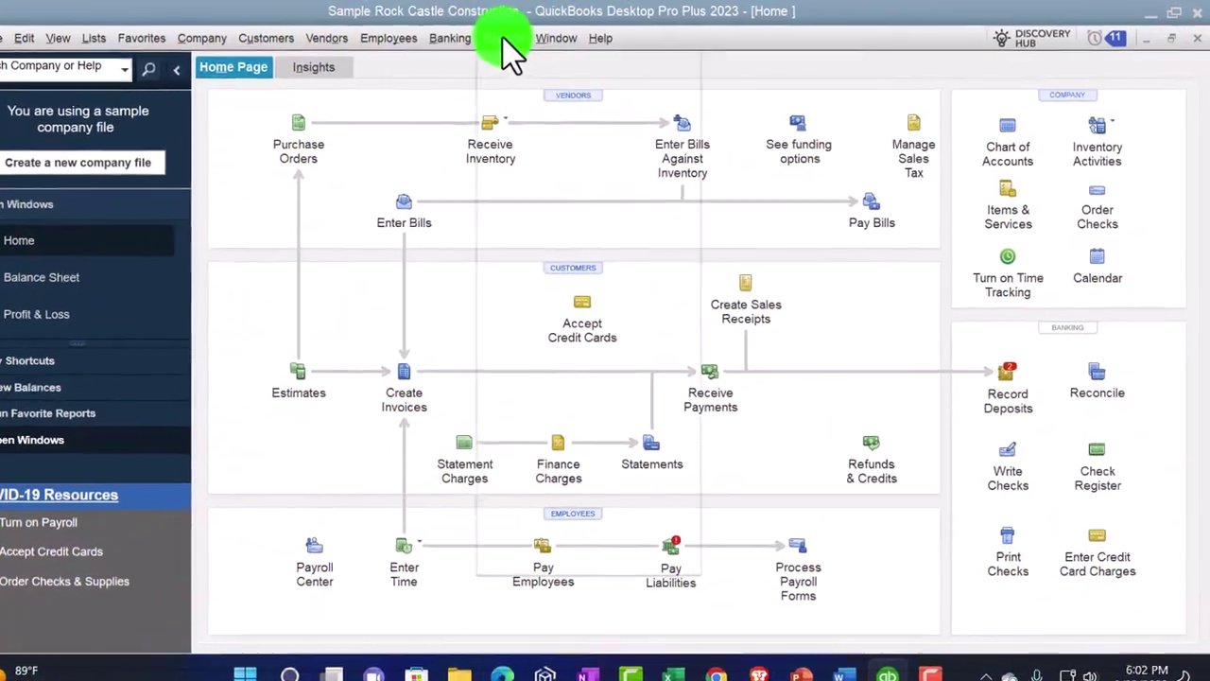
click(523, 38)
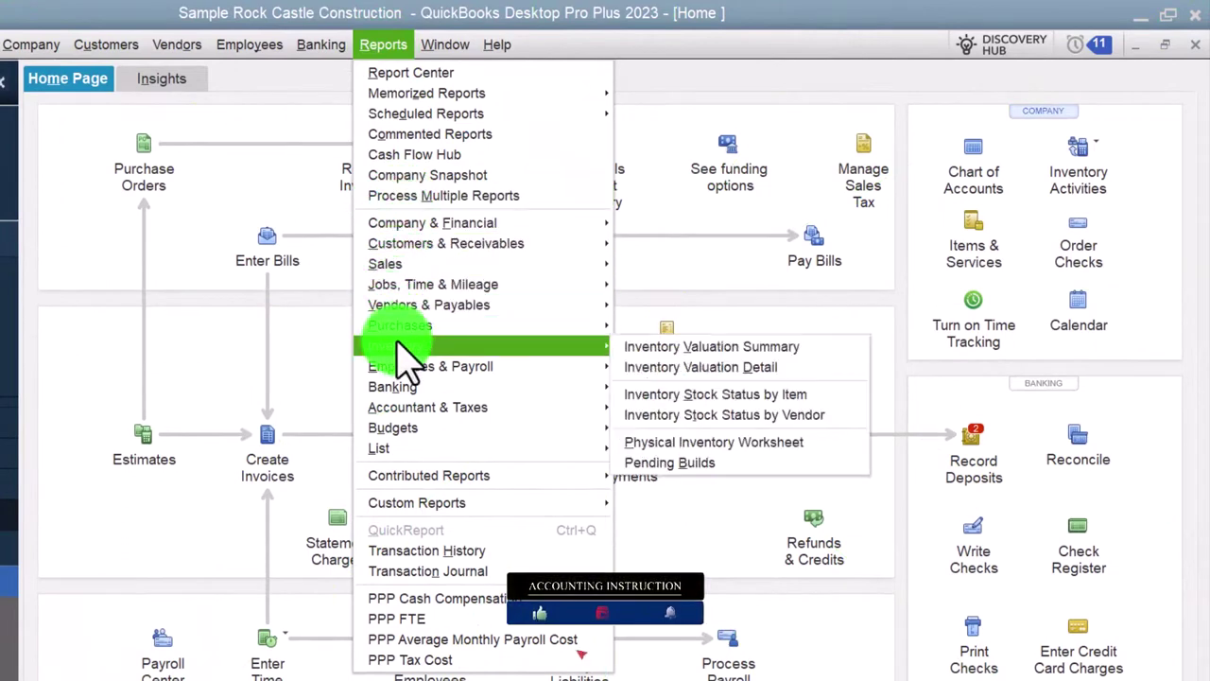
click(647, 346)
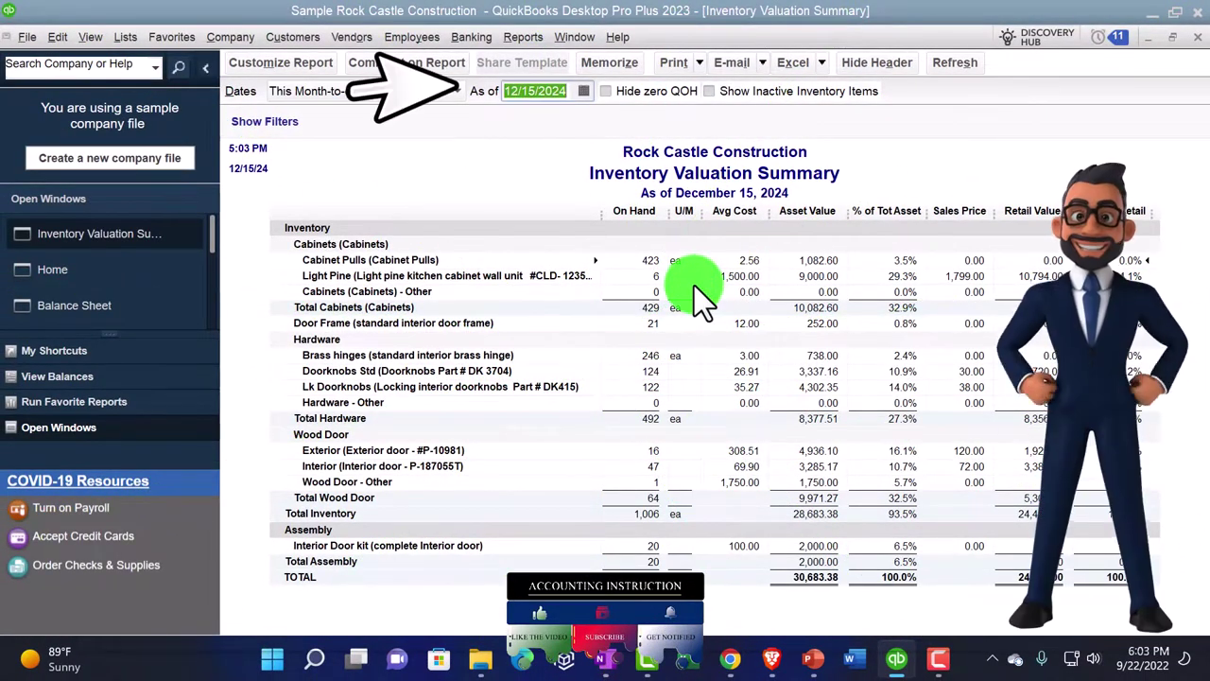
text(4)
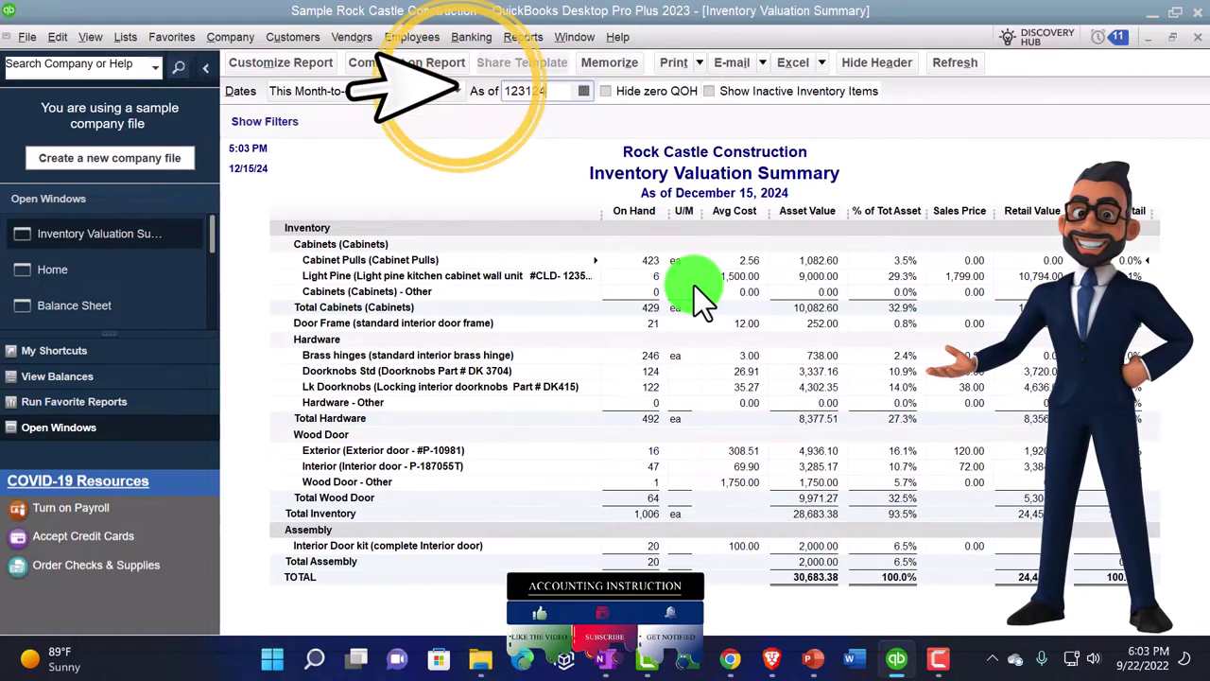
key(Tab)
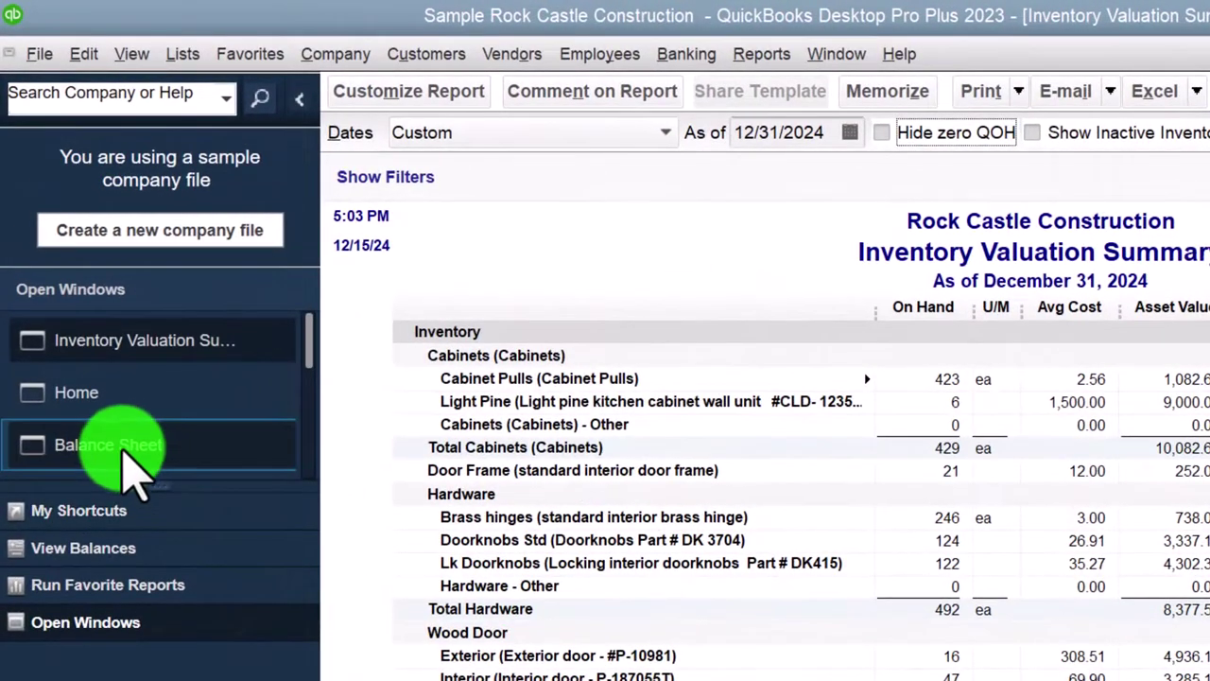
Step: Return to the Balance Sheet and examine the Inventory Asset line, the other asset accounts and Accounts Payable
click(124, 446)
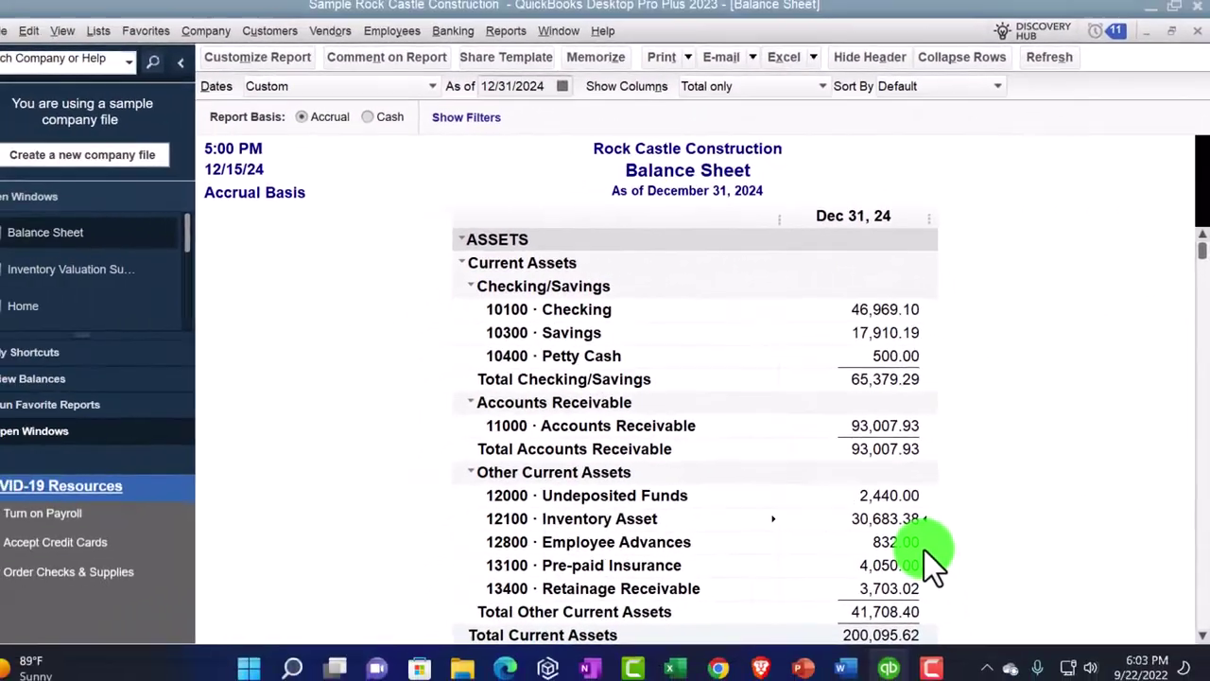
scroll(884, 605, down, 3)
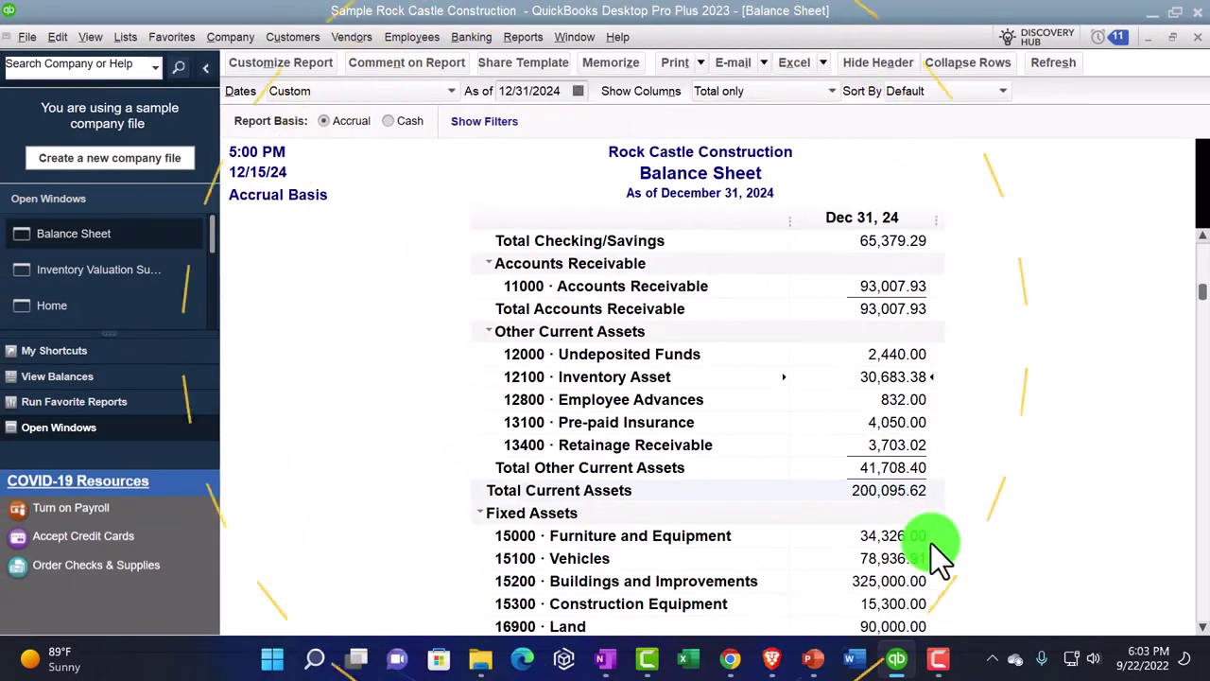
scroll(931, 544, down, 4)
scroll(931, 544, down, 2)
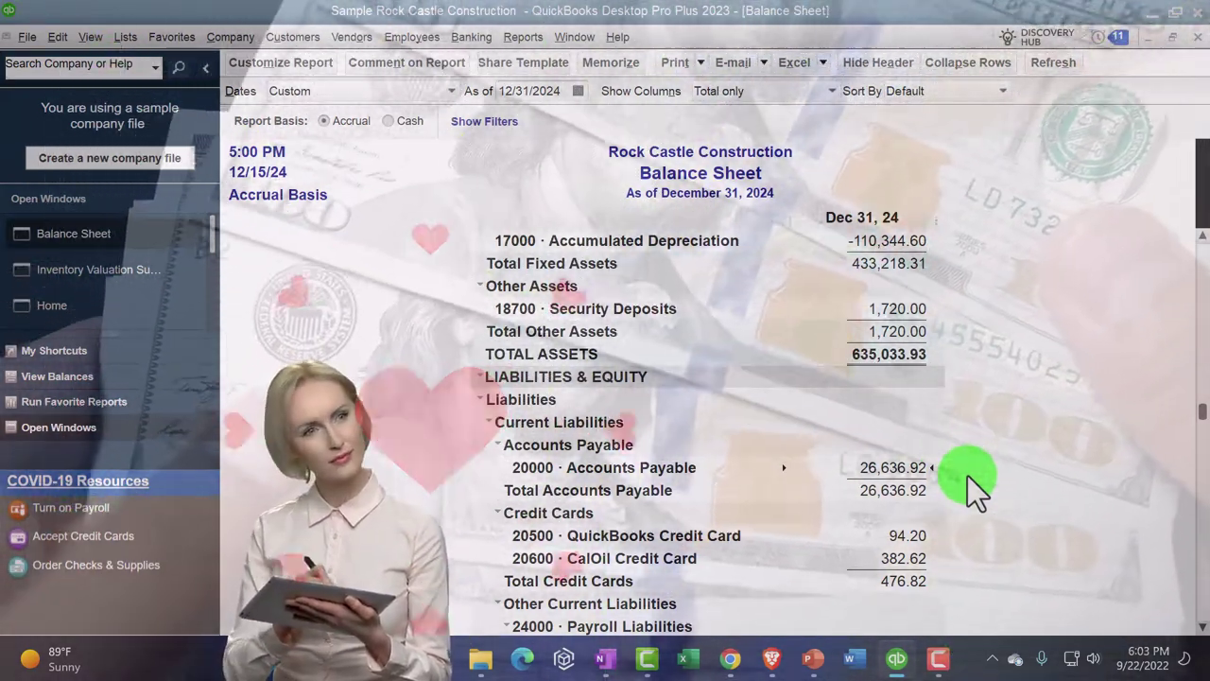
scroll(967, 475, up, 1)
scroll(967, 476, up, 4)
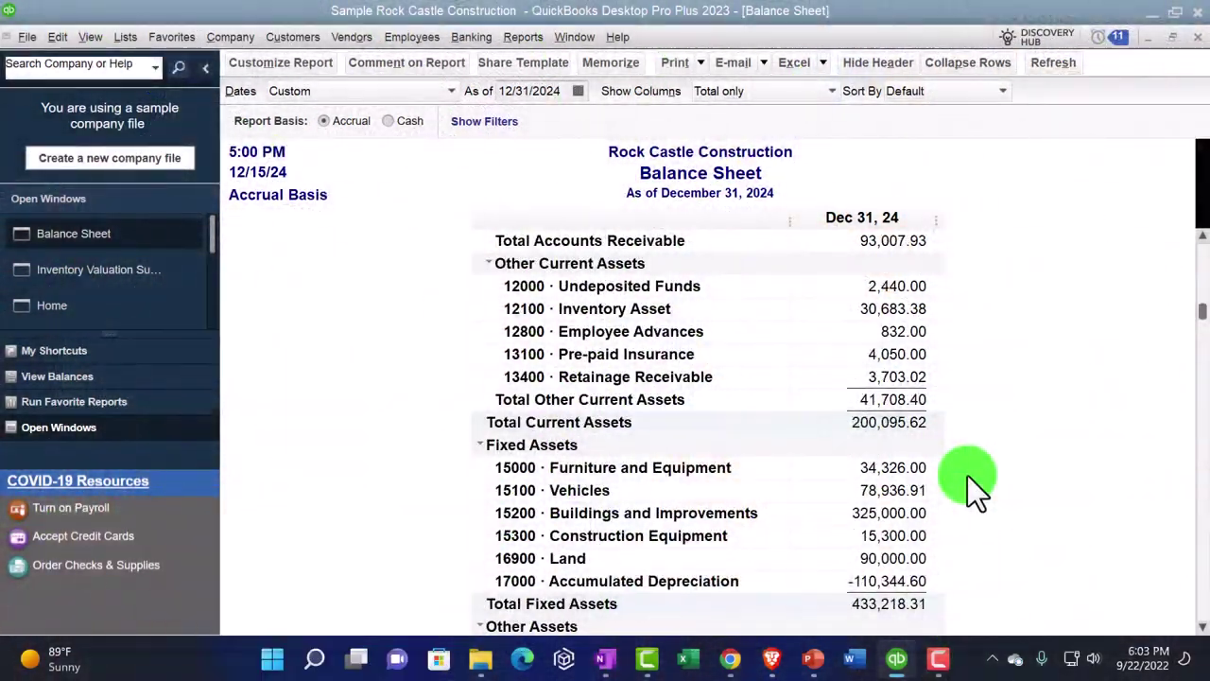
scroll(967, 475, up, 2)
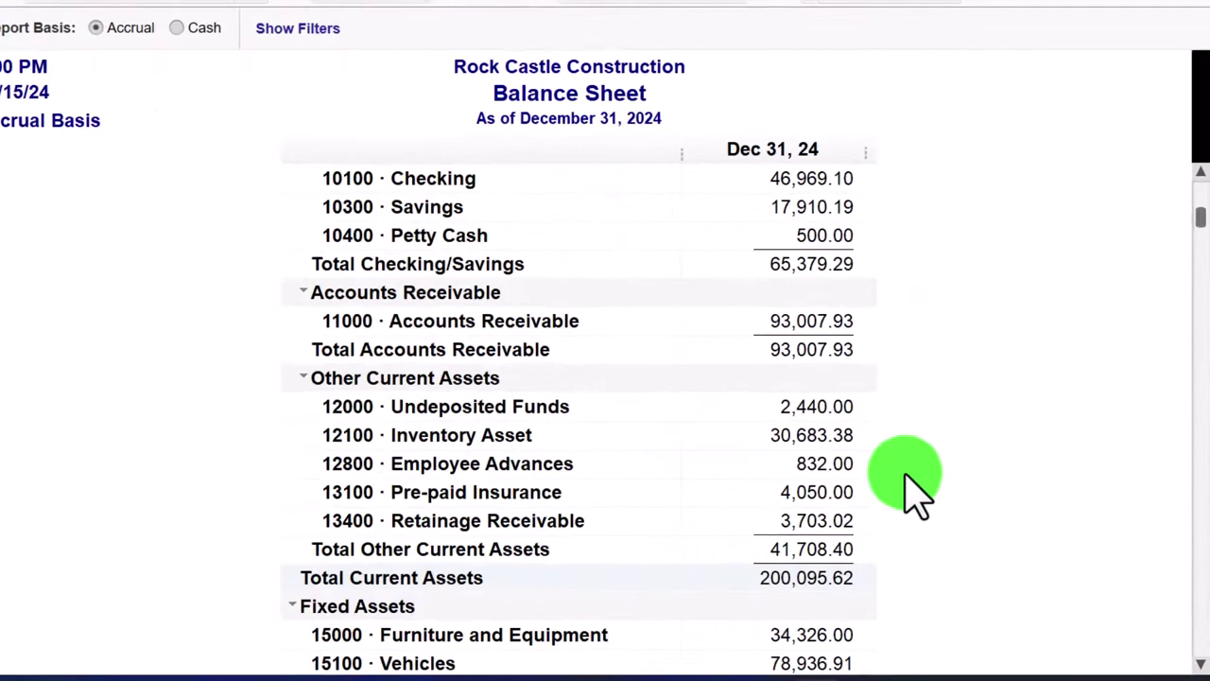
scroll(906, 475, up, 2)
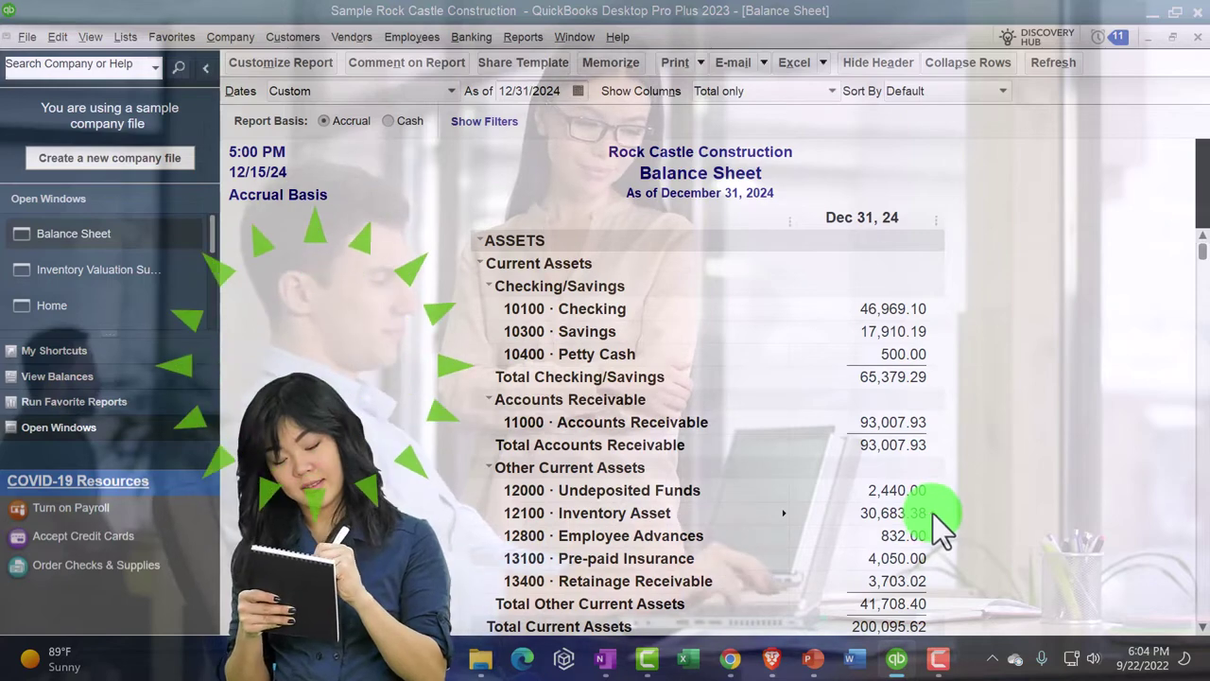
Step: Go to the home page, review the company preferences for Items & Inventory, and close the preferences
click(92, 307)
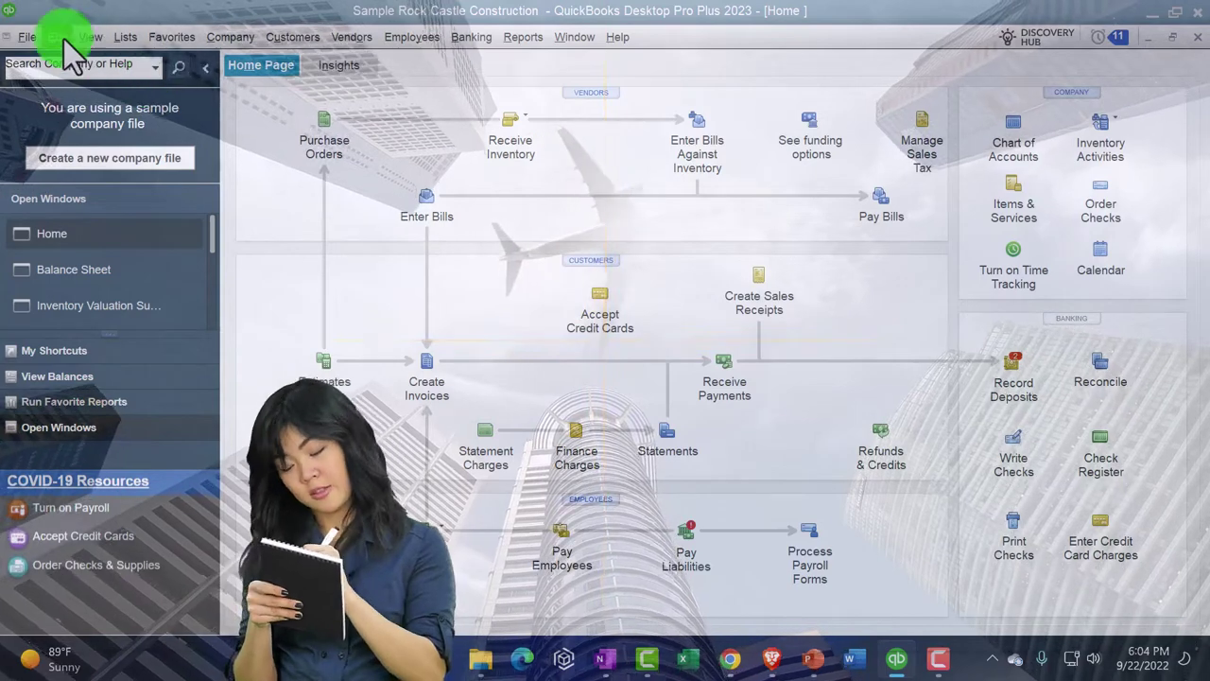
click(60, 37)
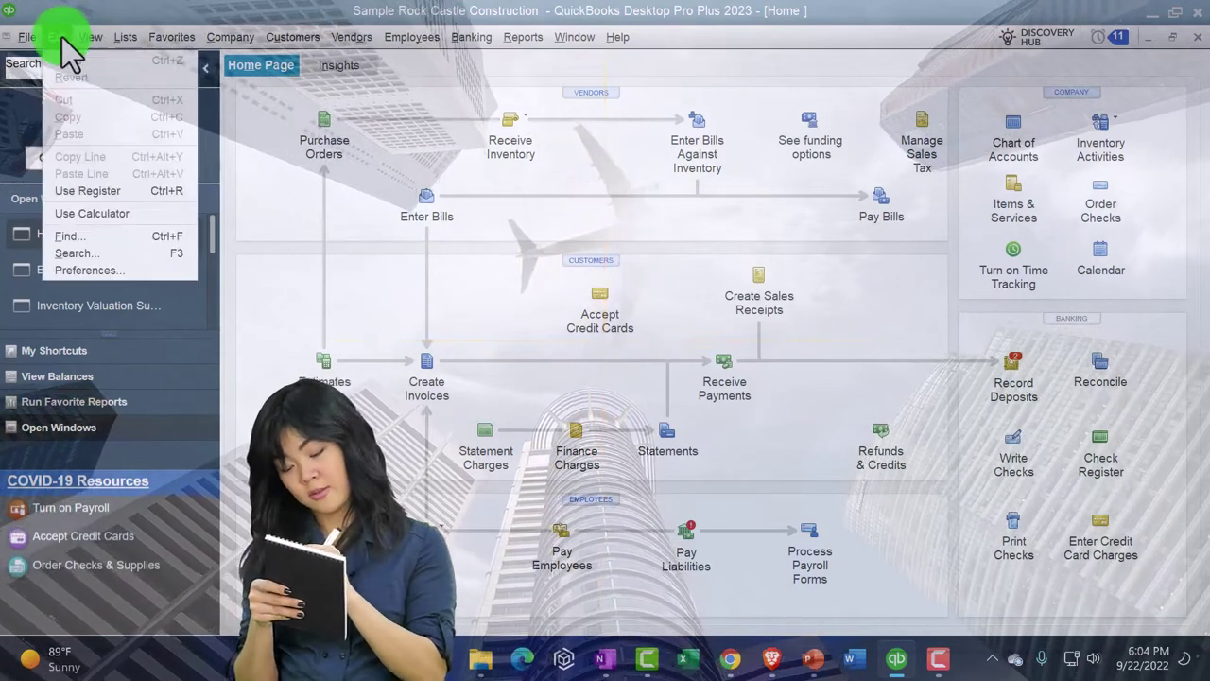
click(95, 270)
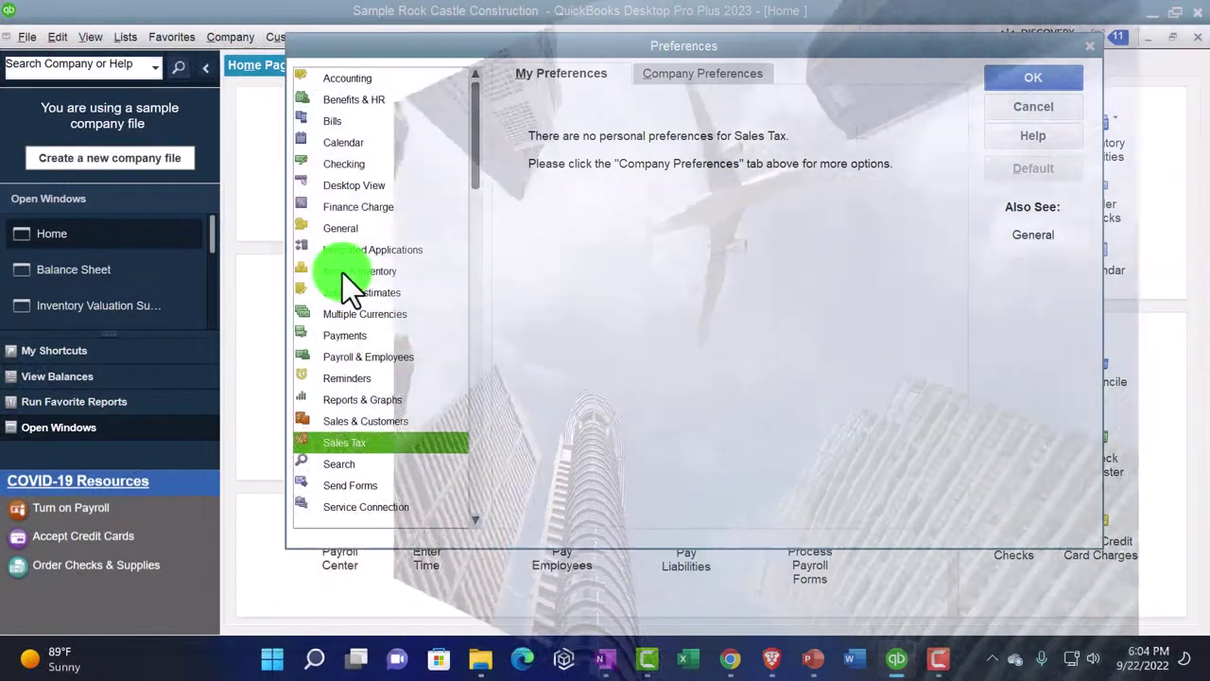
click(342, 272)
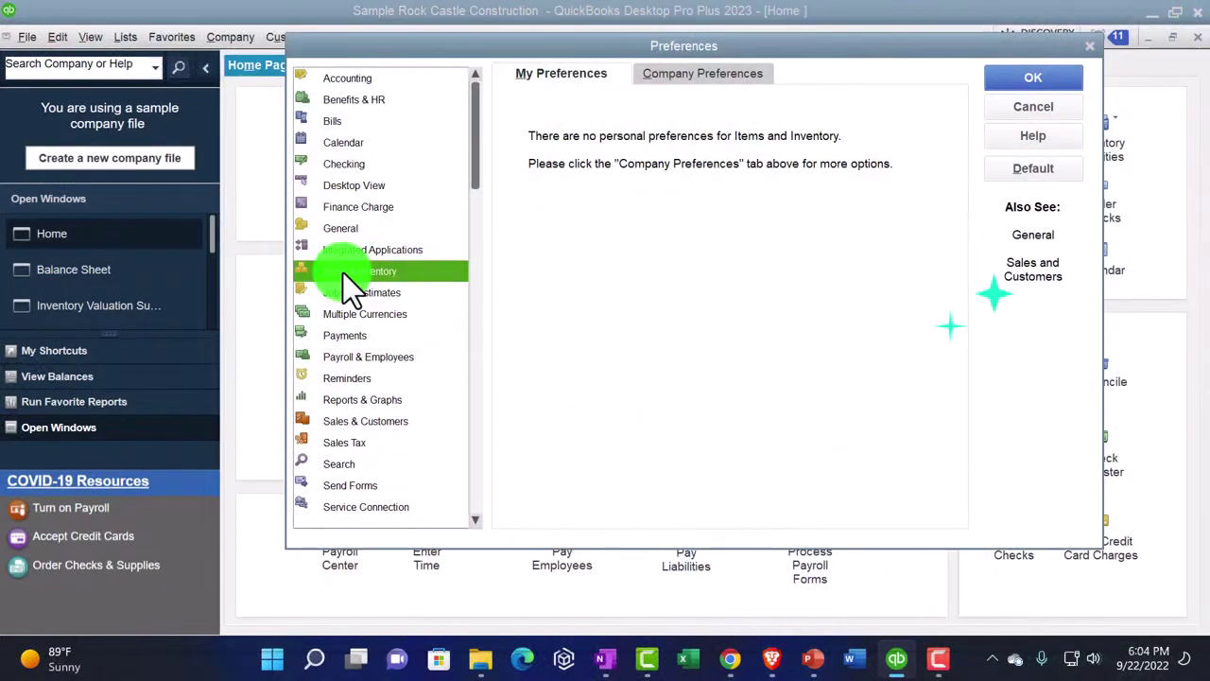
click(664, 79)
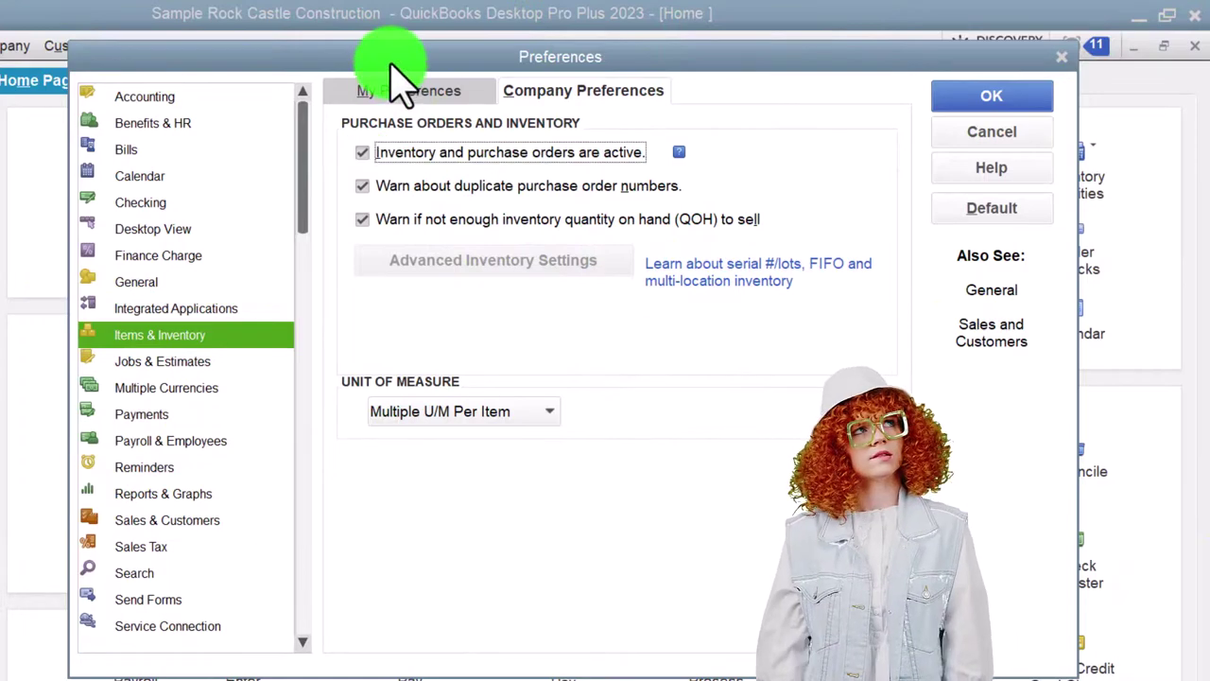
drag(389, 58, 307, 118)
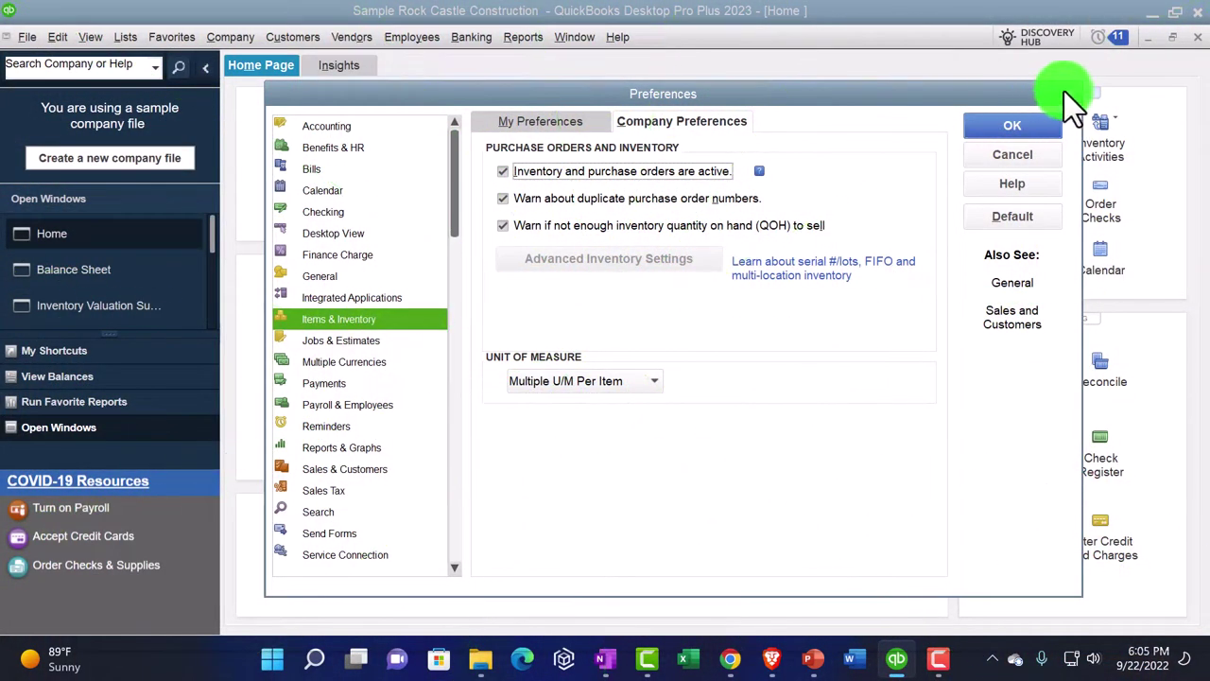
click(1054, 119)
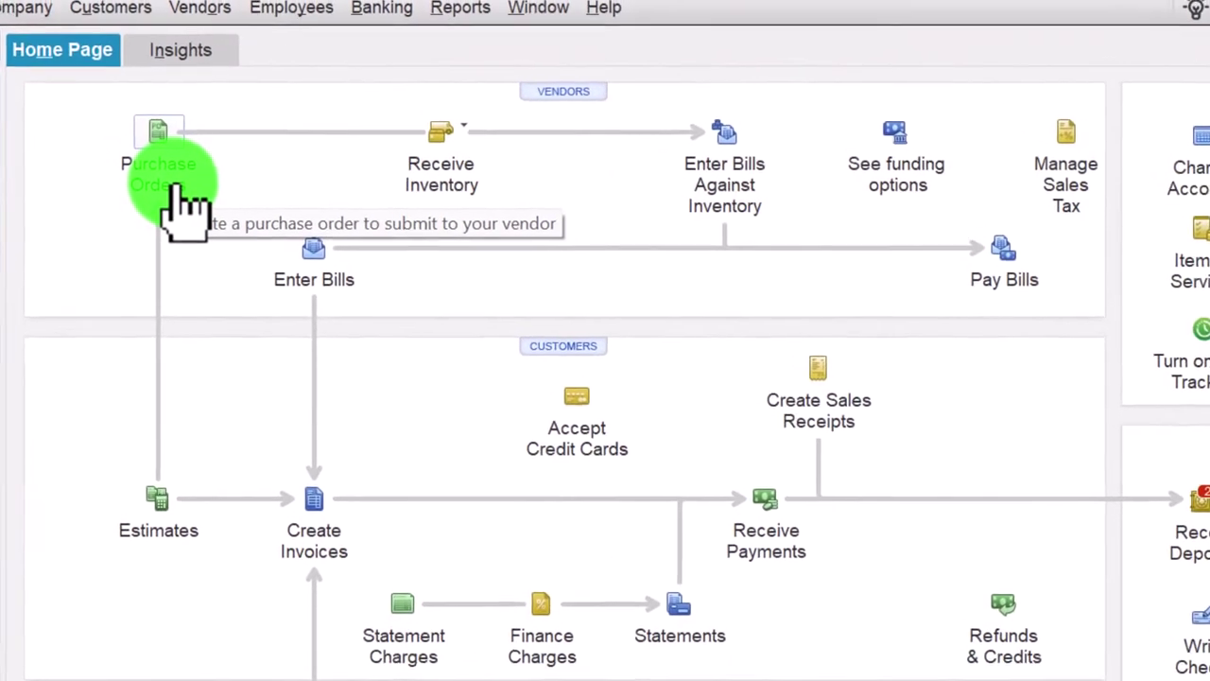
Step: Open the purchase order form, go back to the A Cheung Limited order dated 12/15/2024, and collapse the open-windows list and vendor history
click(149, 118)
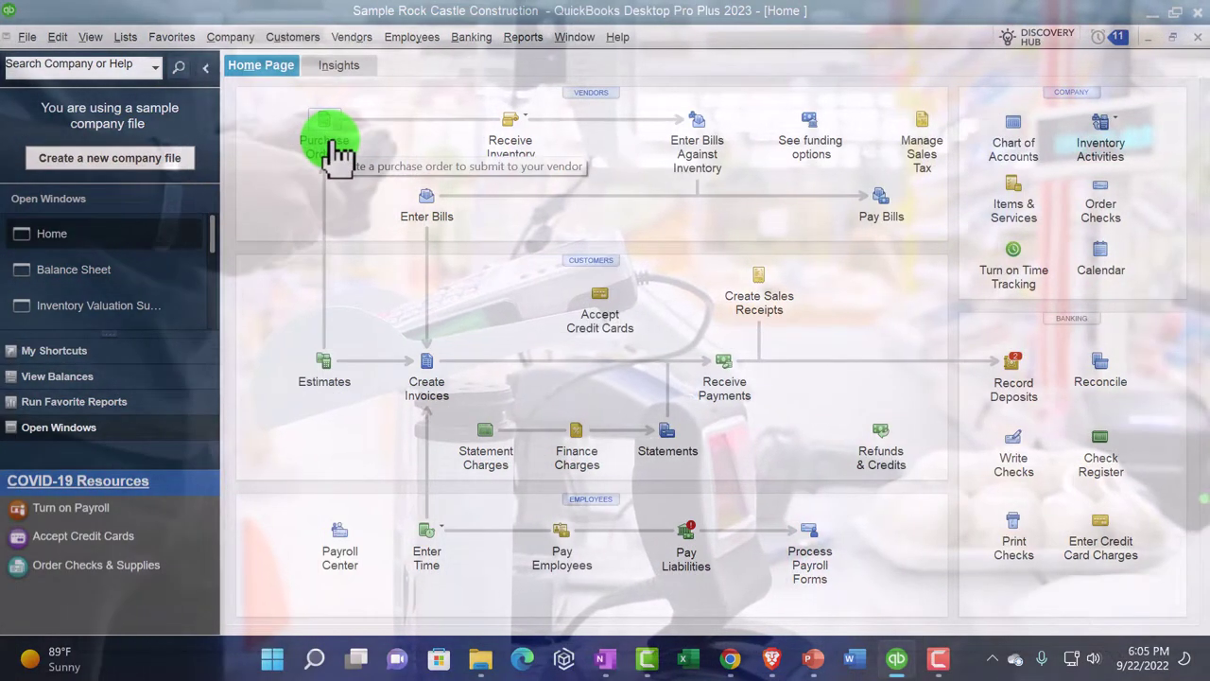
click(333, 151)
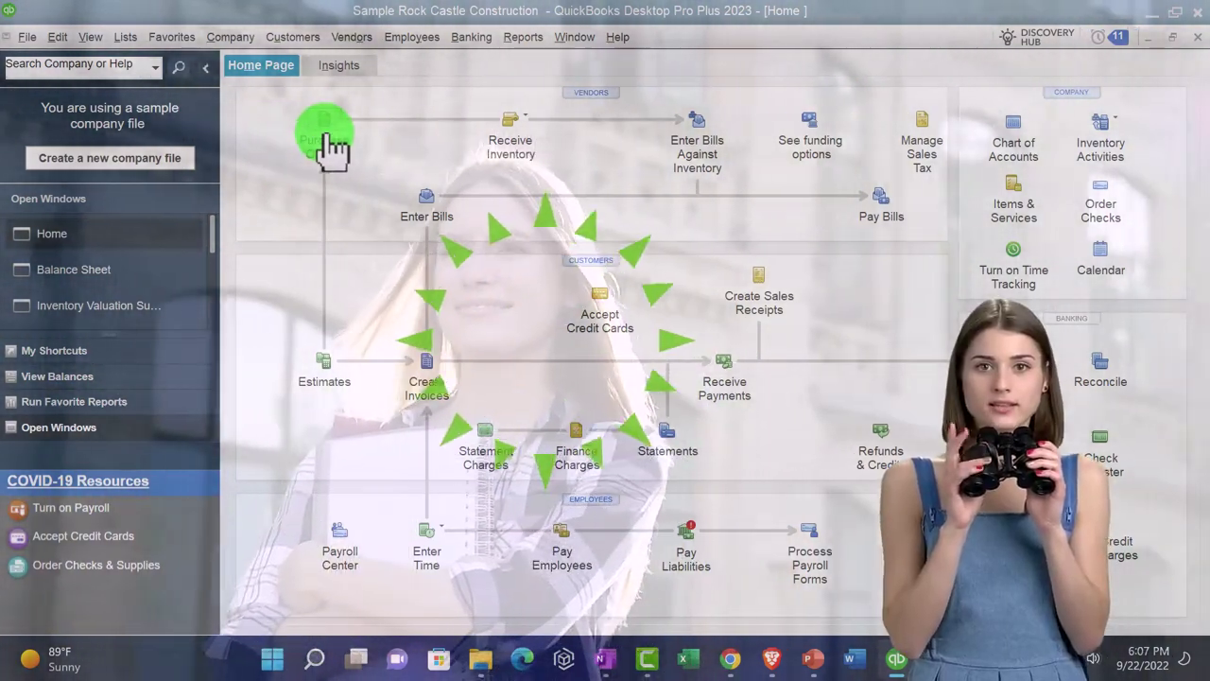
click(326, 140)
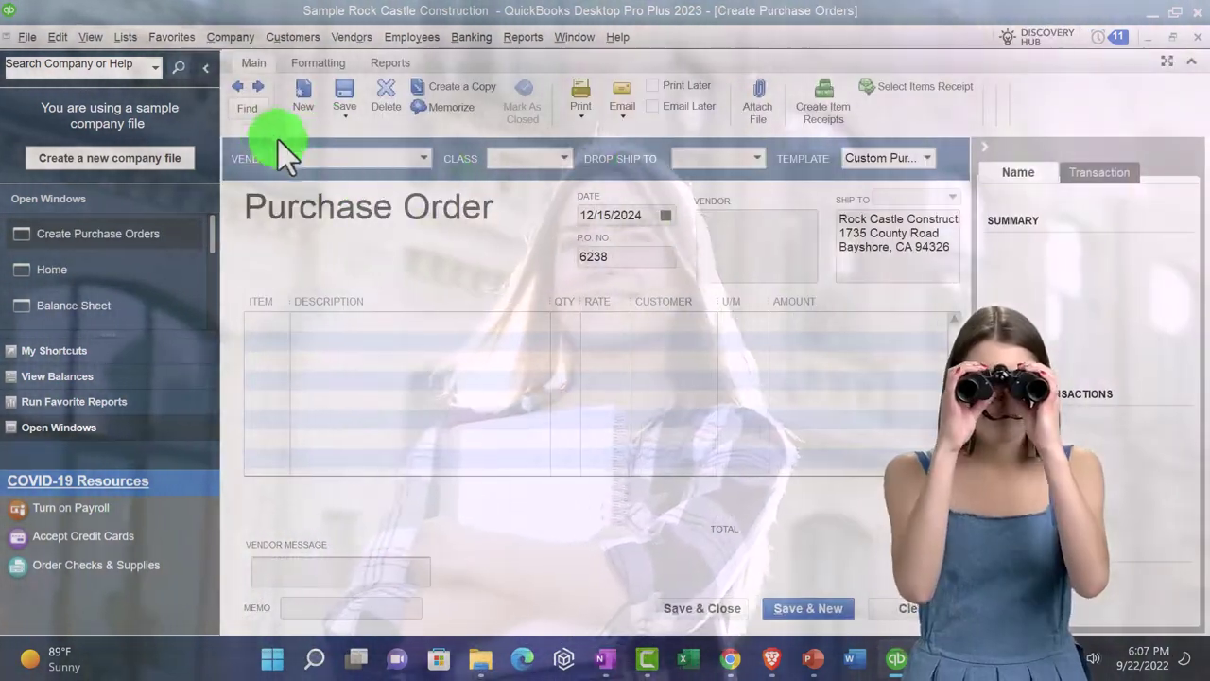
click(236, 87)
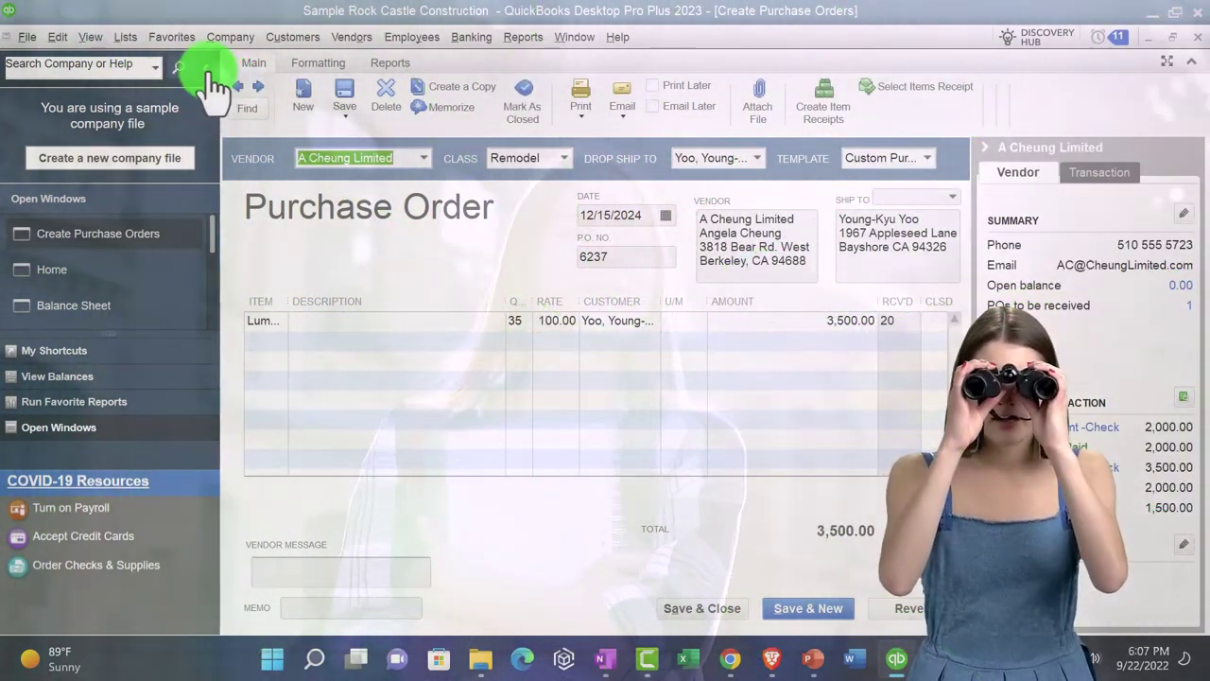
click(208, 70)
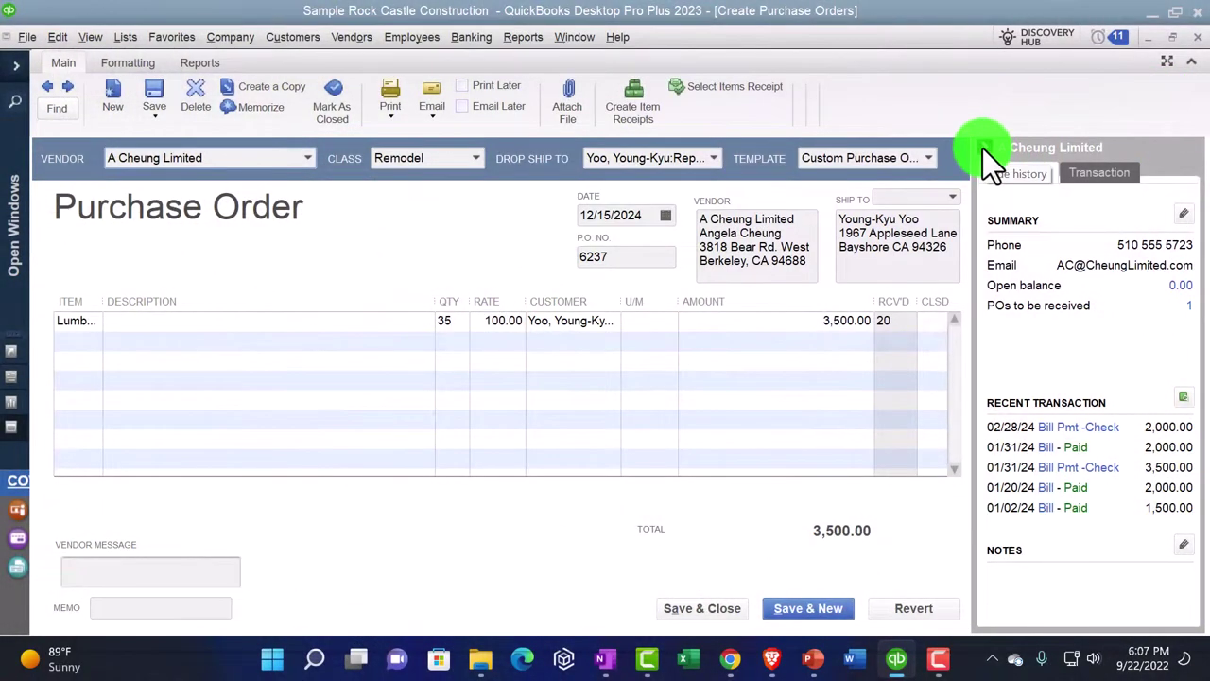
click(983, 148)
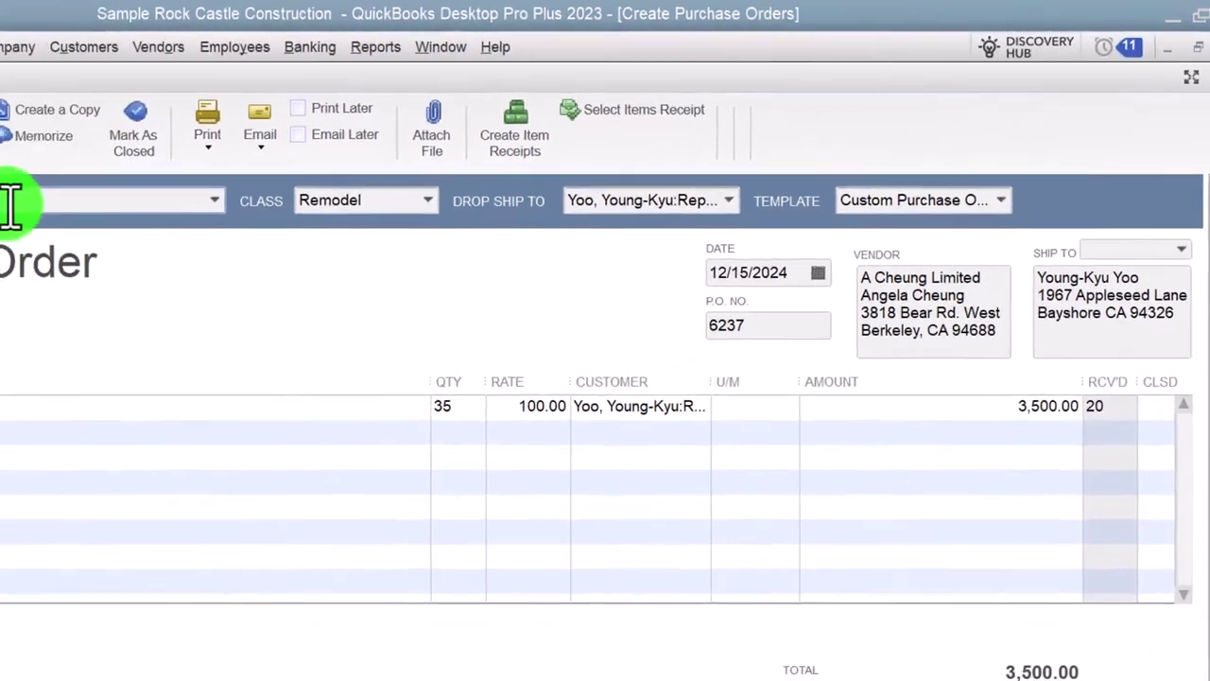
Step: Examine the purchase order's header fields, including class, template, date, P.O. number, vendor and ship-to address
key(Tab)
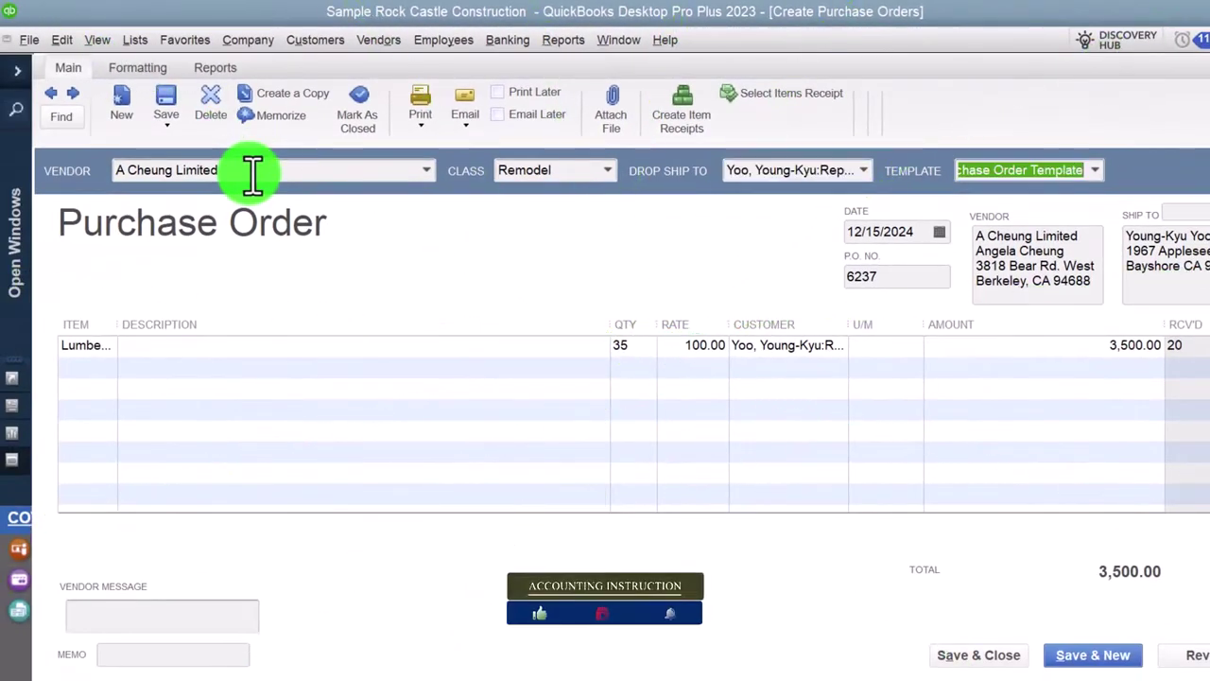
key(Tab)
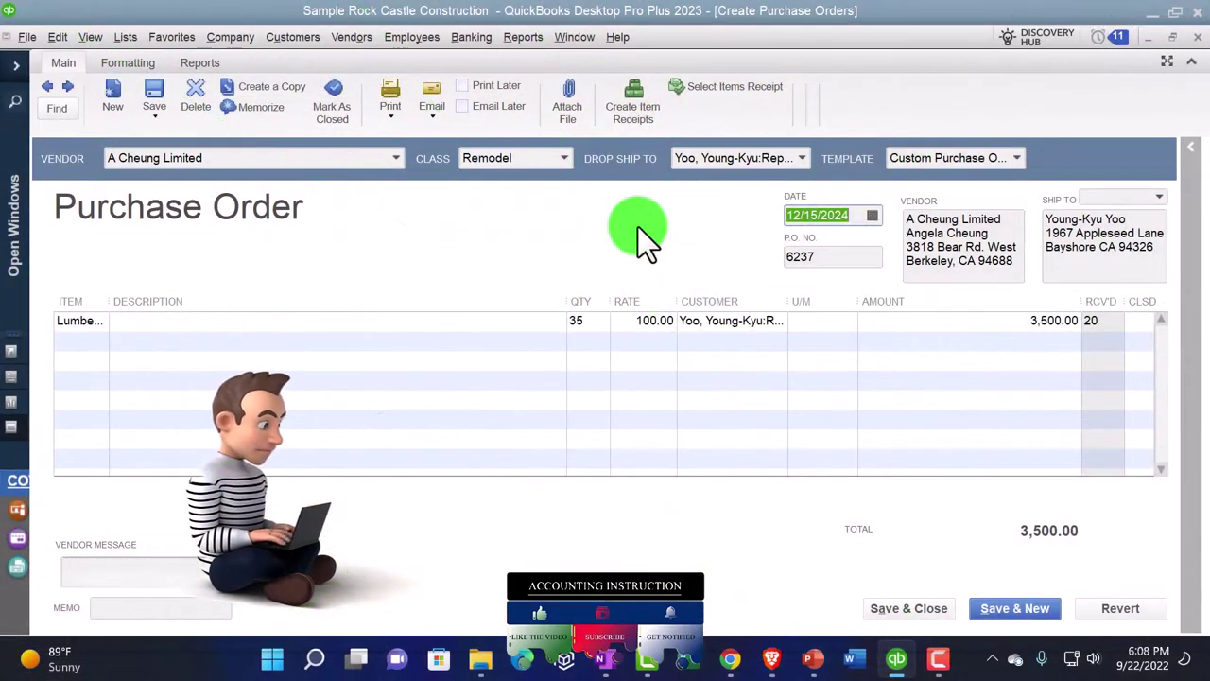
key(Tab)
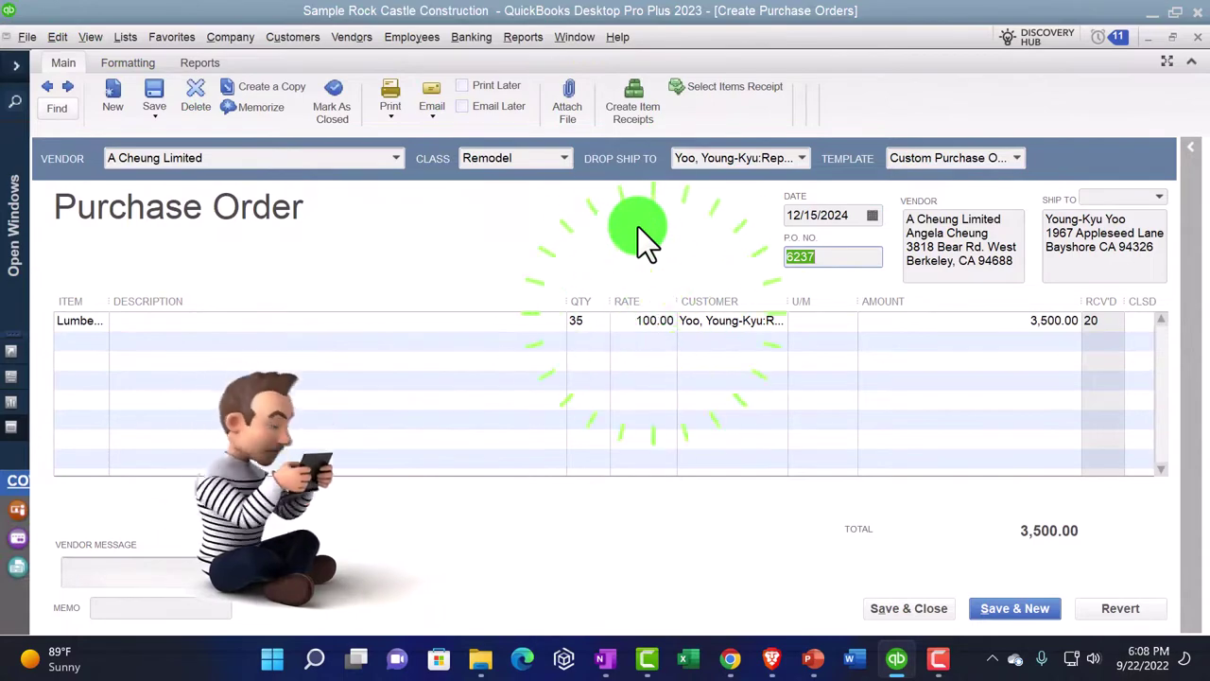
key(Tab)
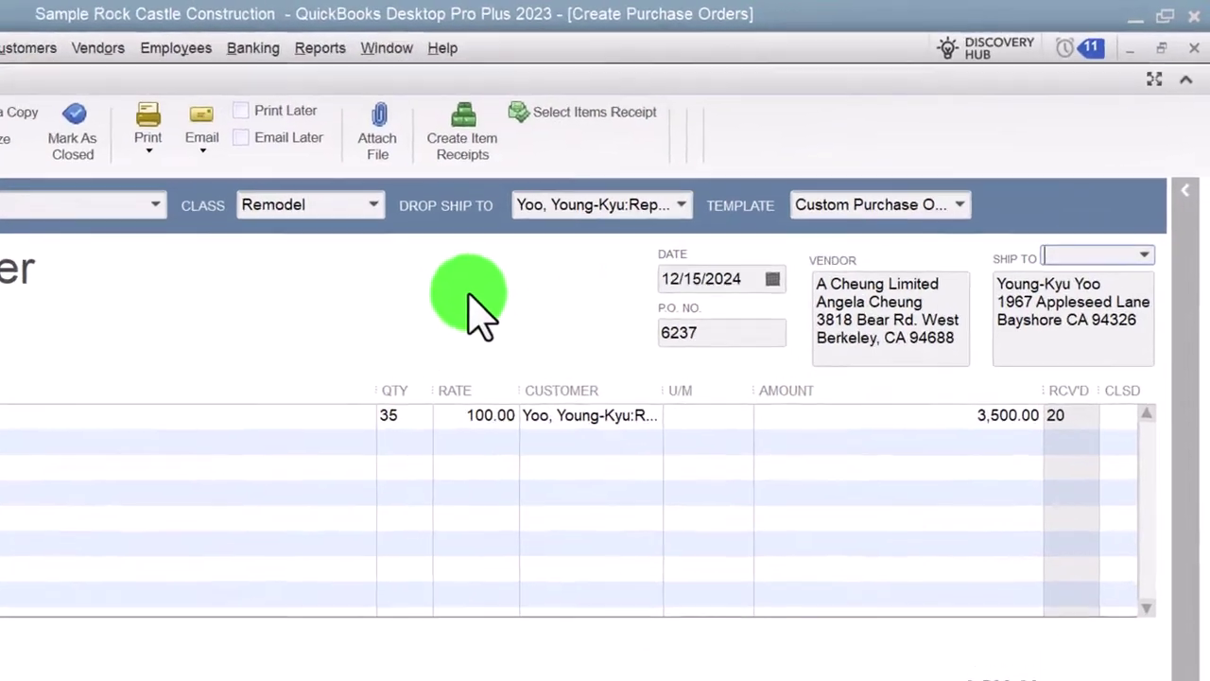
key(Tab)
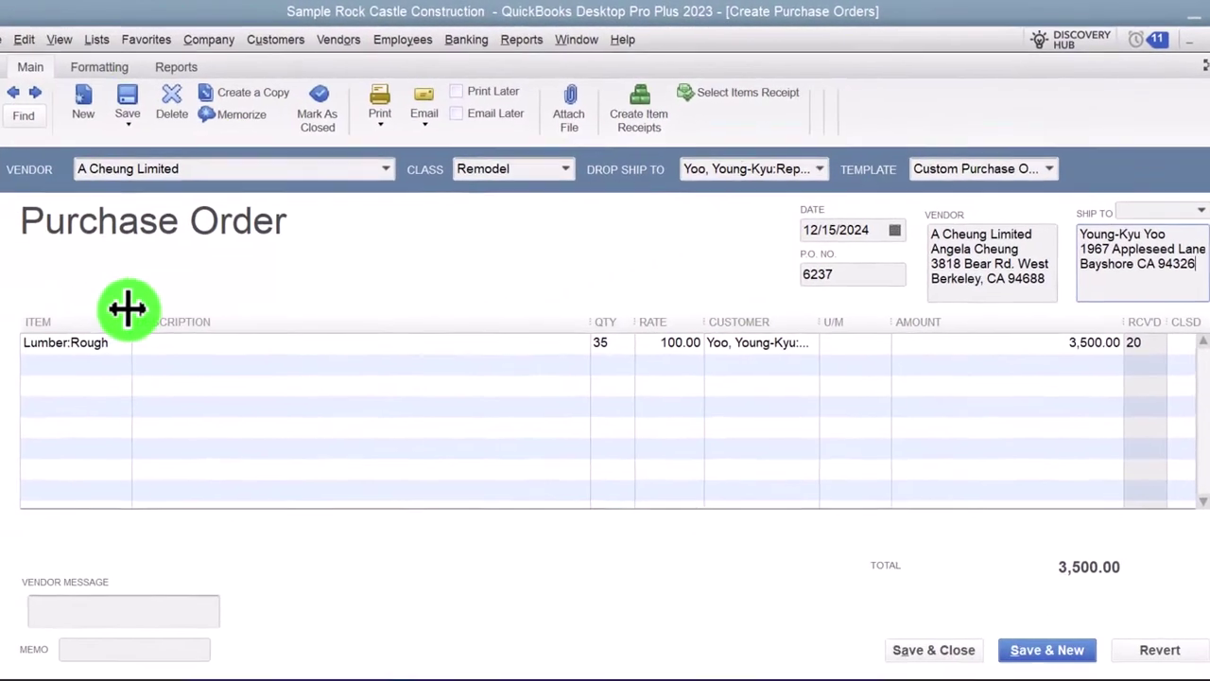
Step: Widen the Item column and look through the list of available items for the Lumber:Rough line, keeping the current item
drag(173, 303, 179, 304)
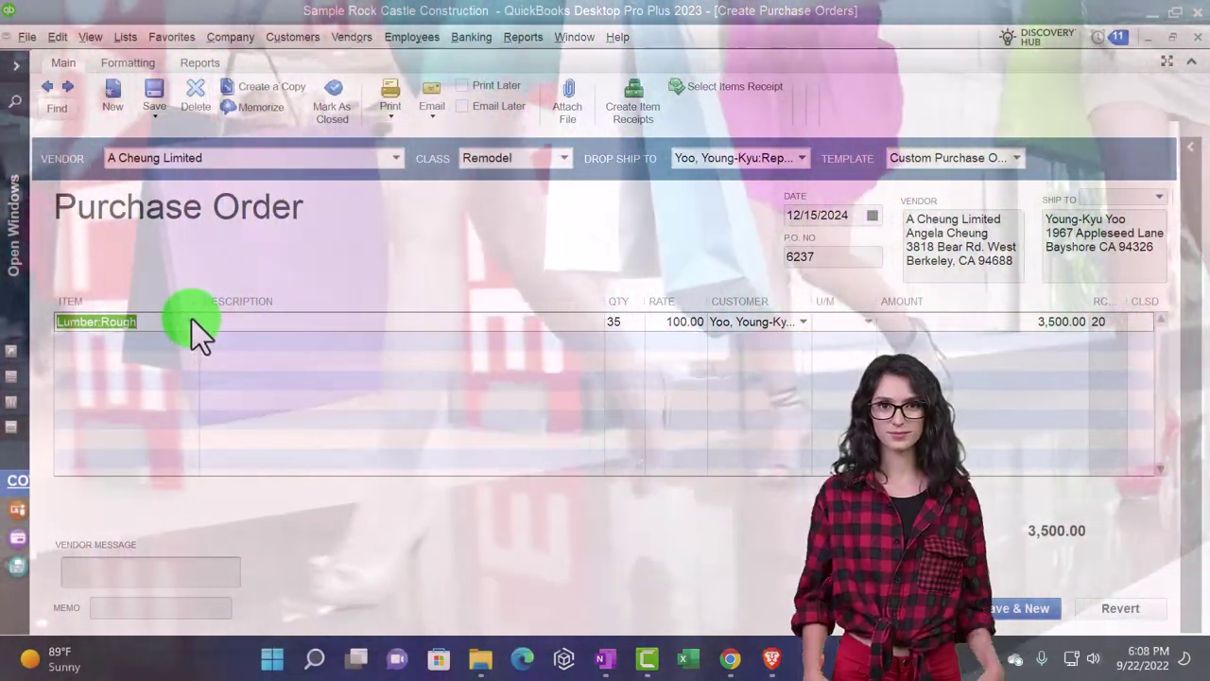
click(192, 321)
scroll(199, 390, up, 10)
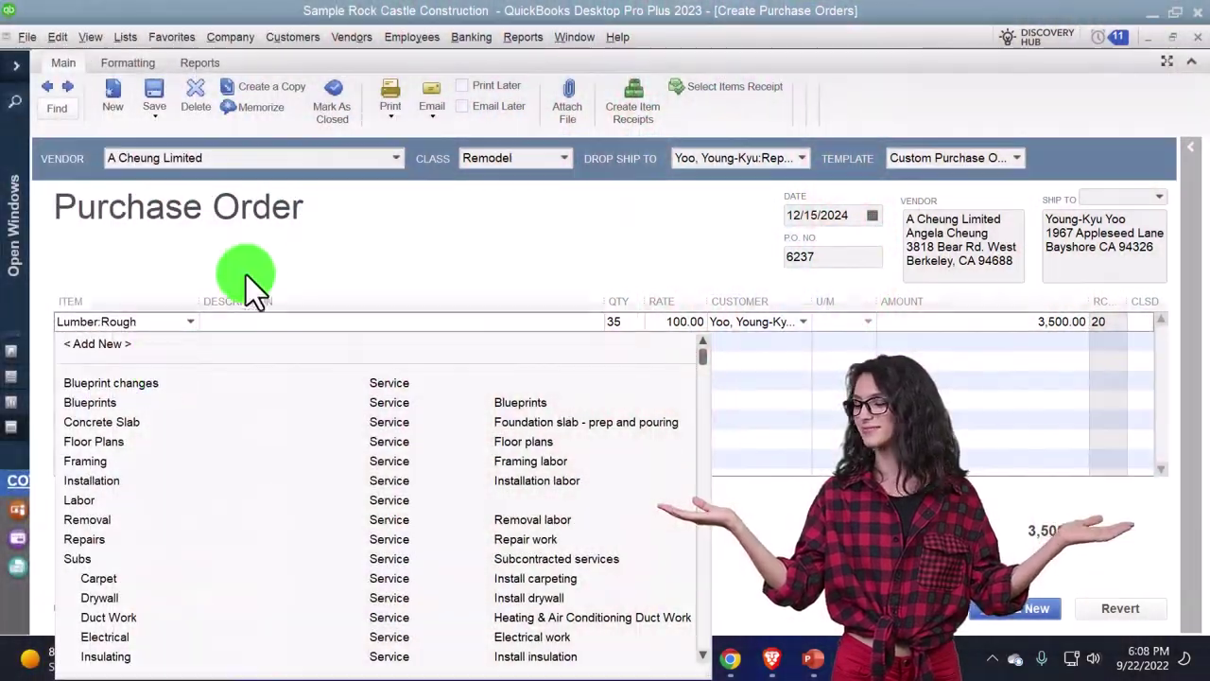
click(266, 254)
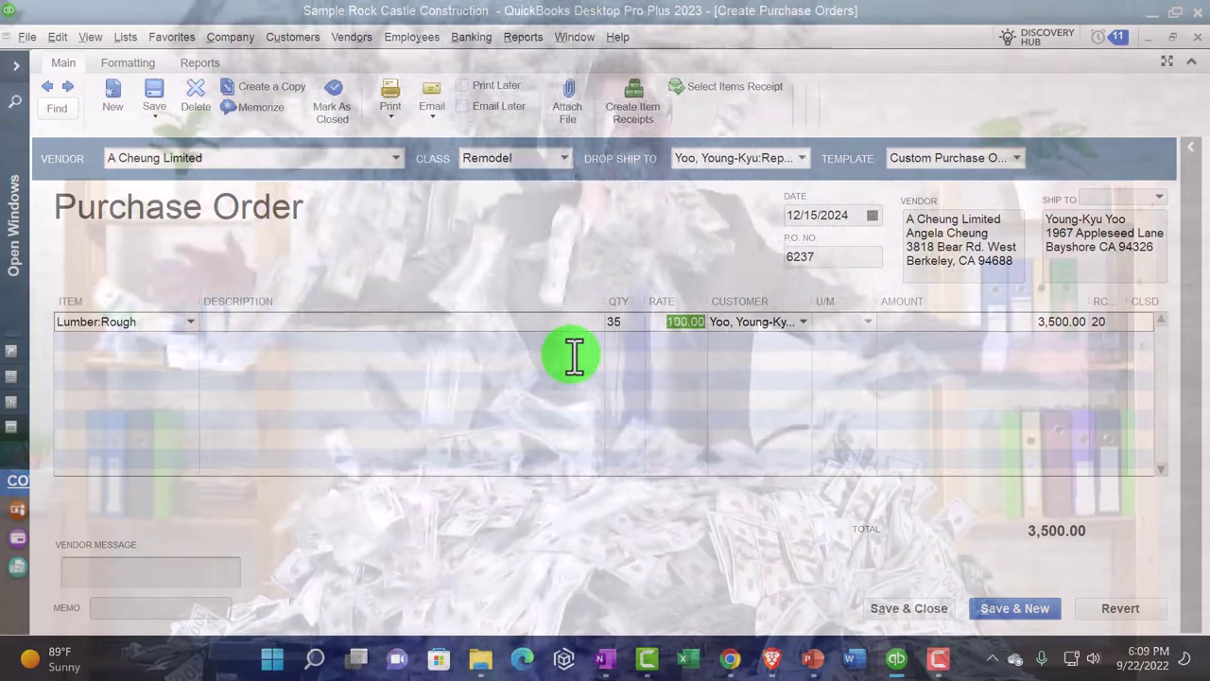
Step: Narrow the Description column and widen the Customer column so the full customer job name fits on the order line
key(Tab)
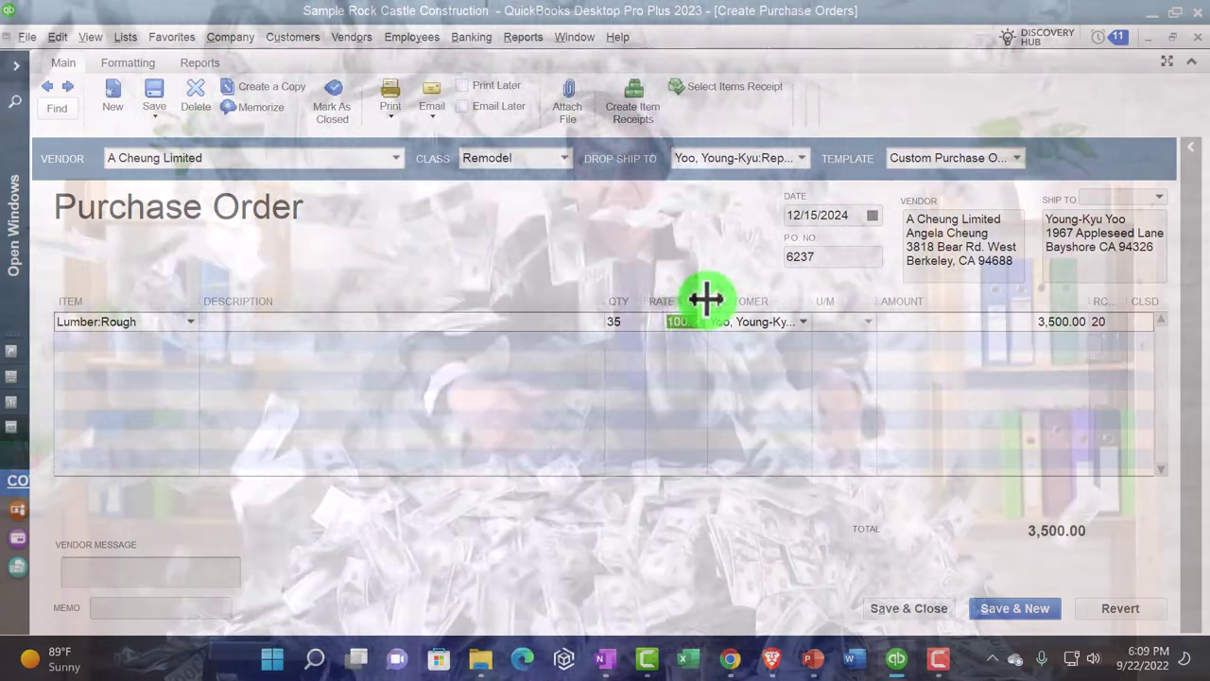
drag(705, 300, 443, 321)
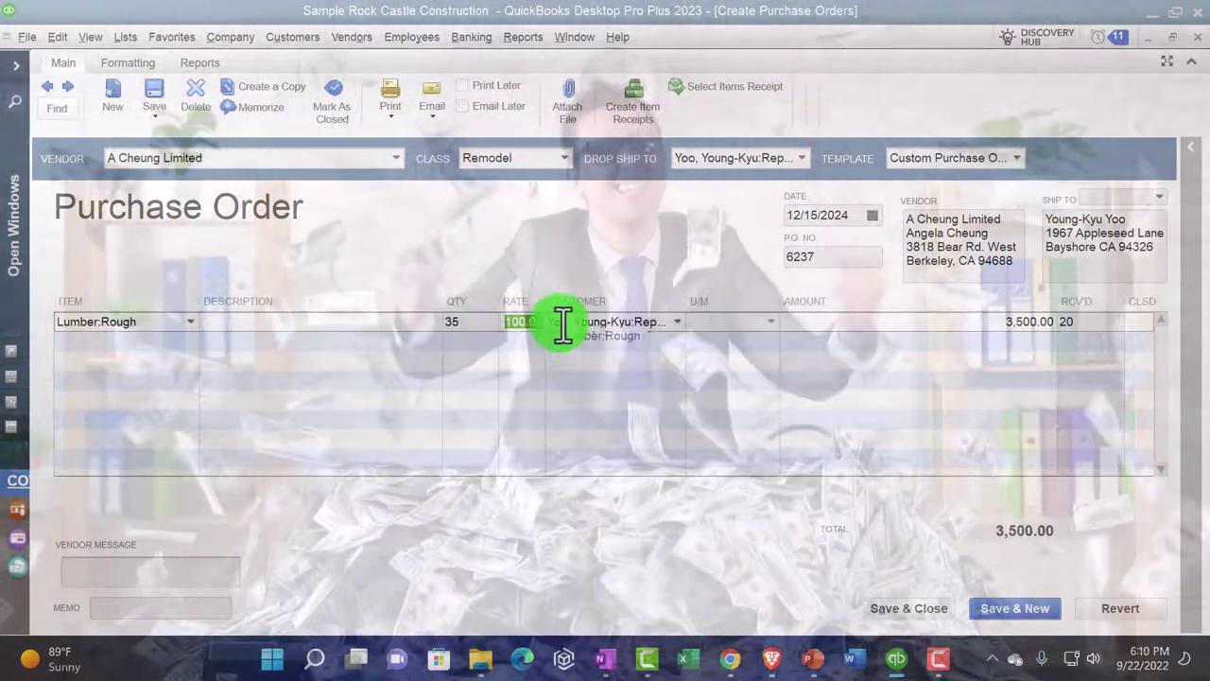
drag(684, 300, 728, 301)
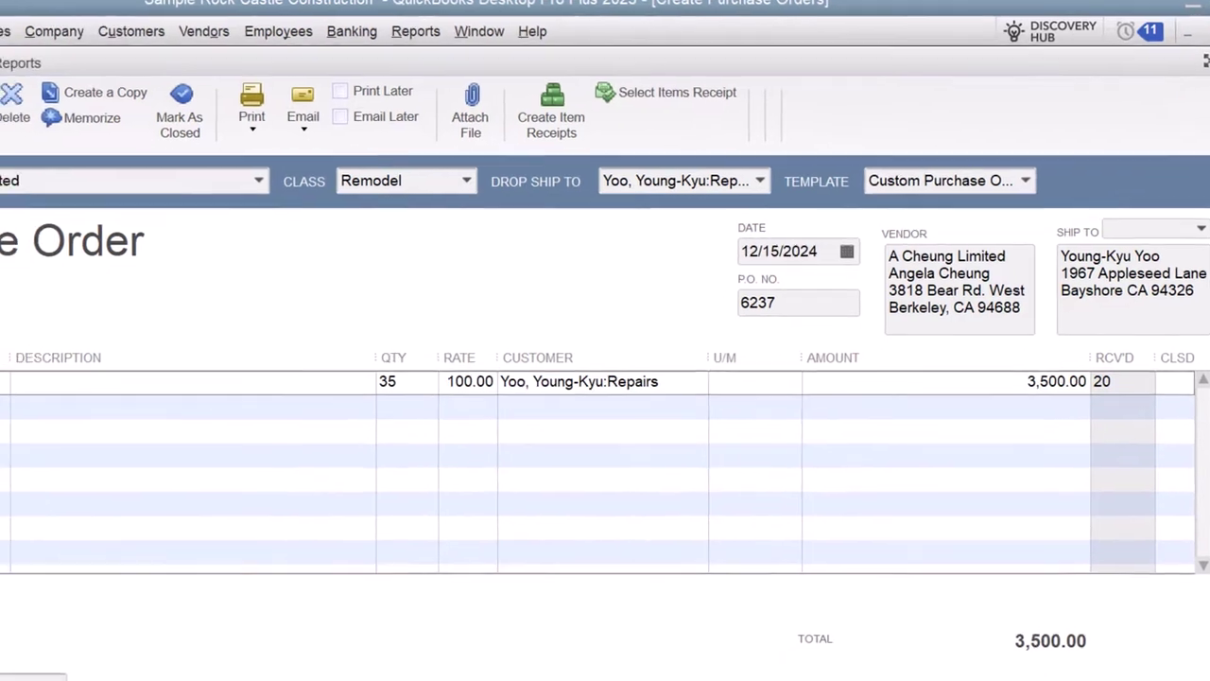
Step: Close the purchase order, expand the open-windows list, review Inventory Asset on the Balance Sheet, and return to the home page
click(1180, 57)
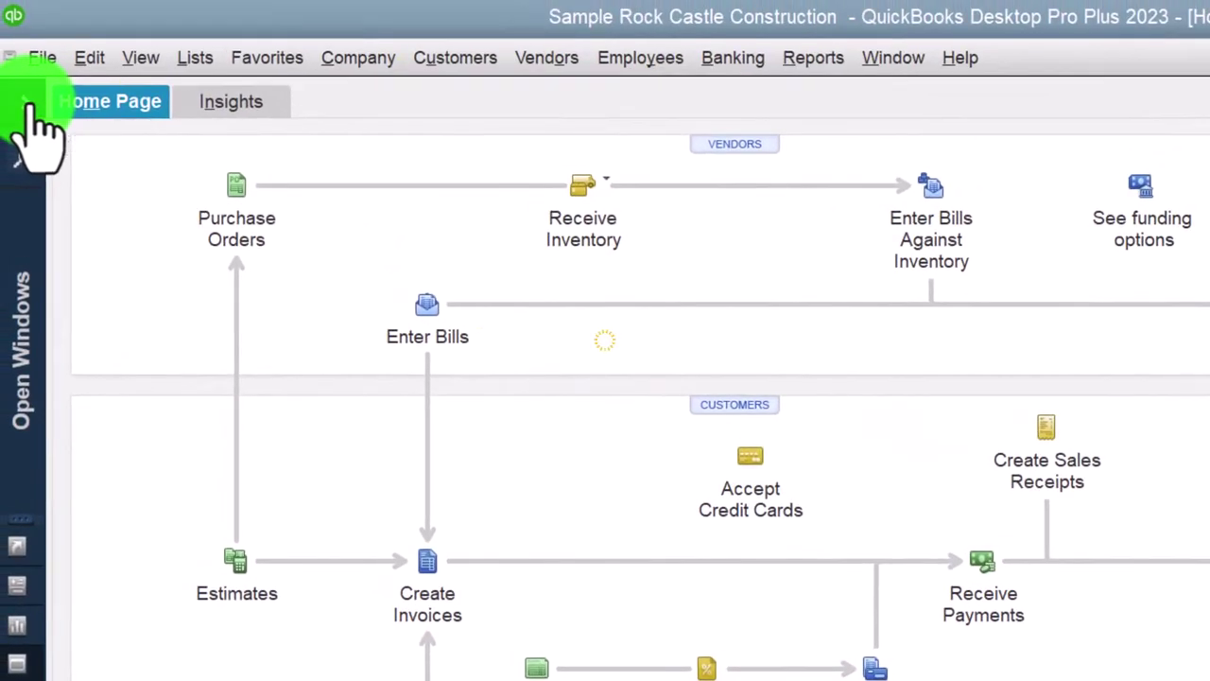
click(38, 122)
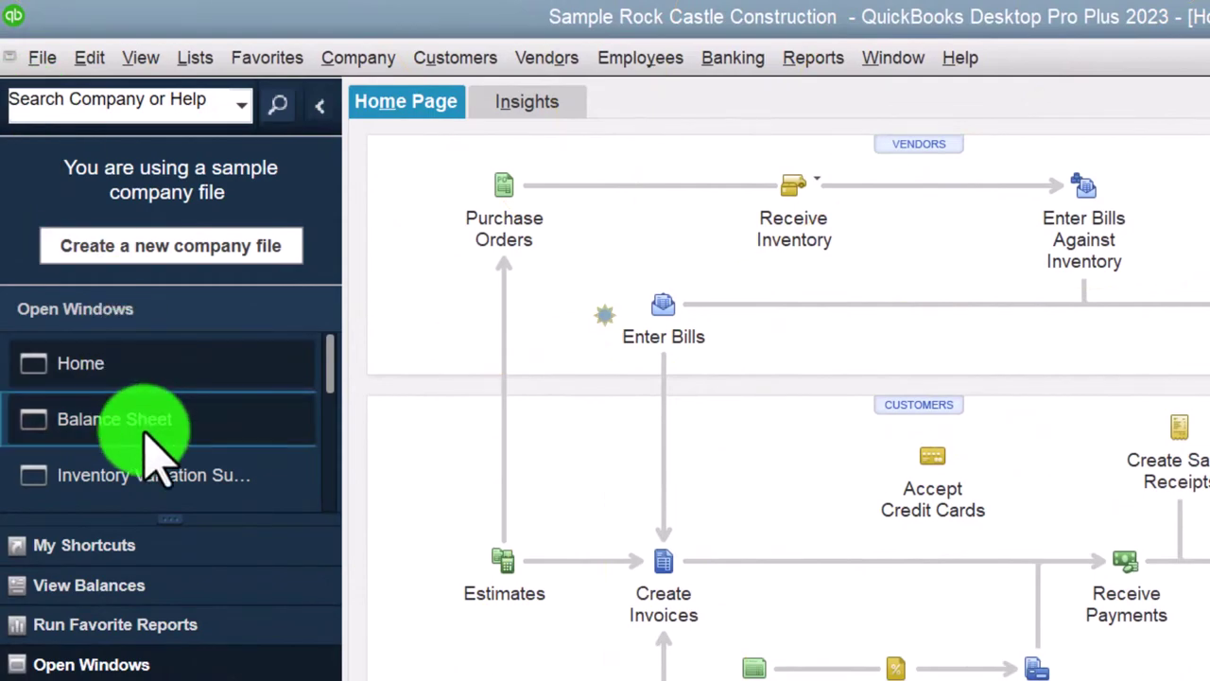
scroll(156, 459, down, 1)
scroll(156, 459, up, 1)
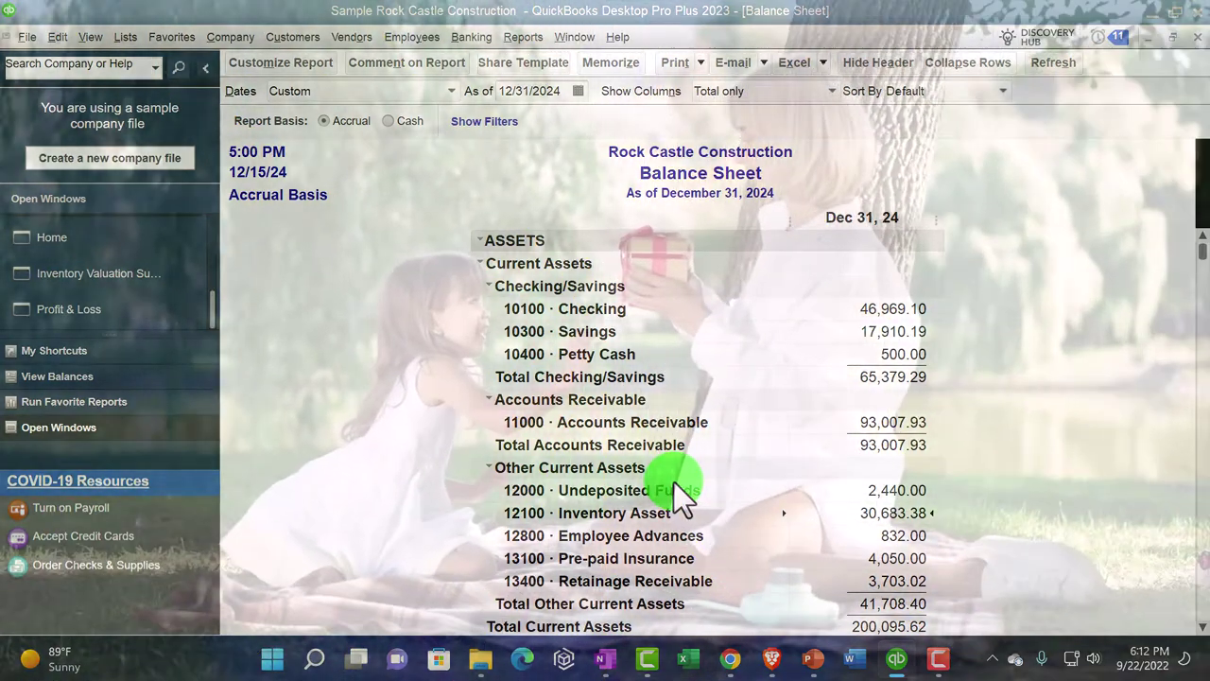
click(88, 248)
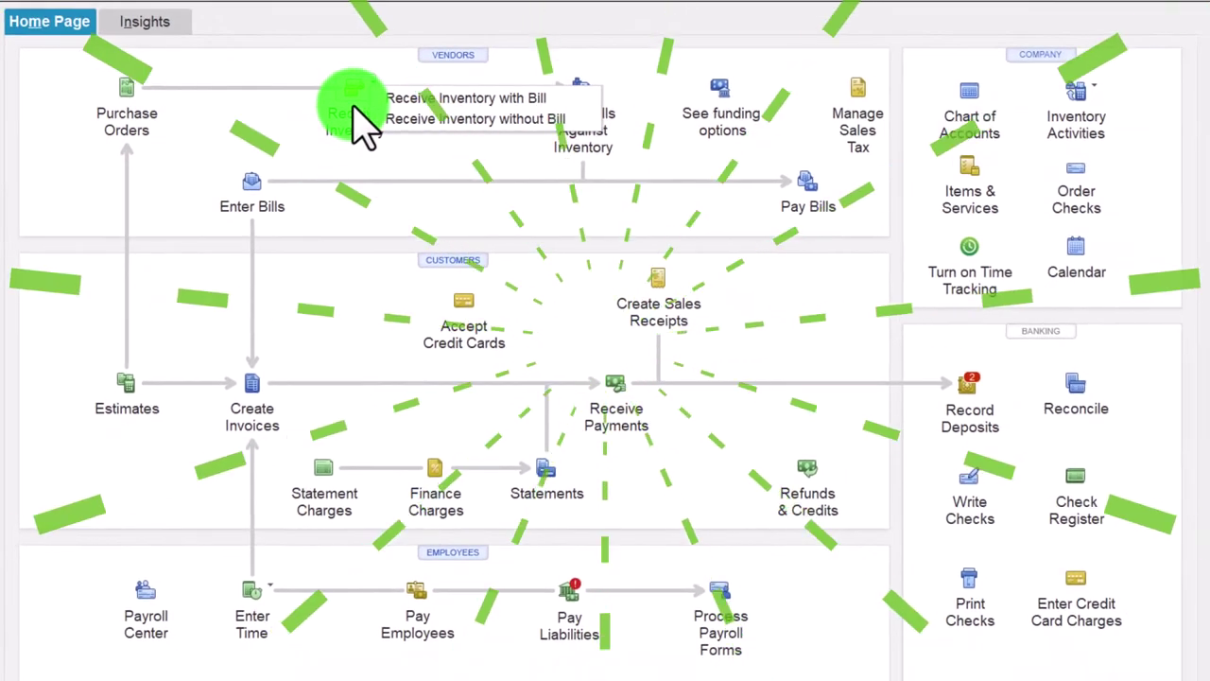
Step: Open the Vendor Center and show its list of active vendors
click(210, 128)
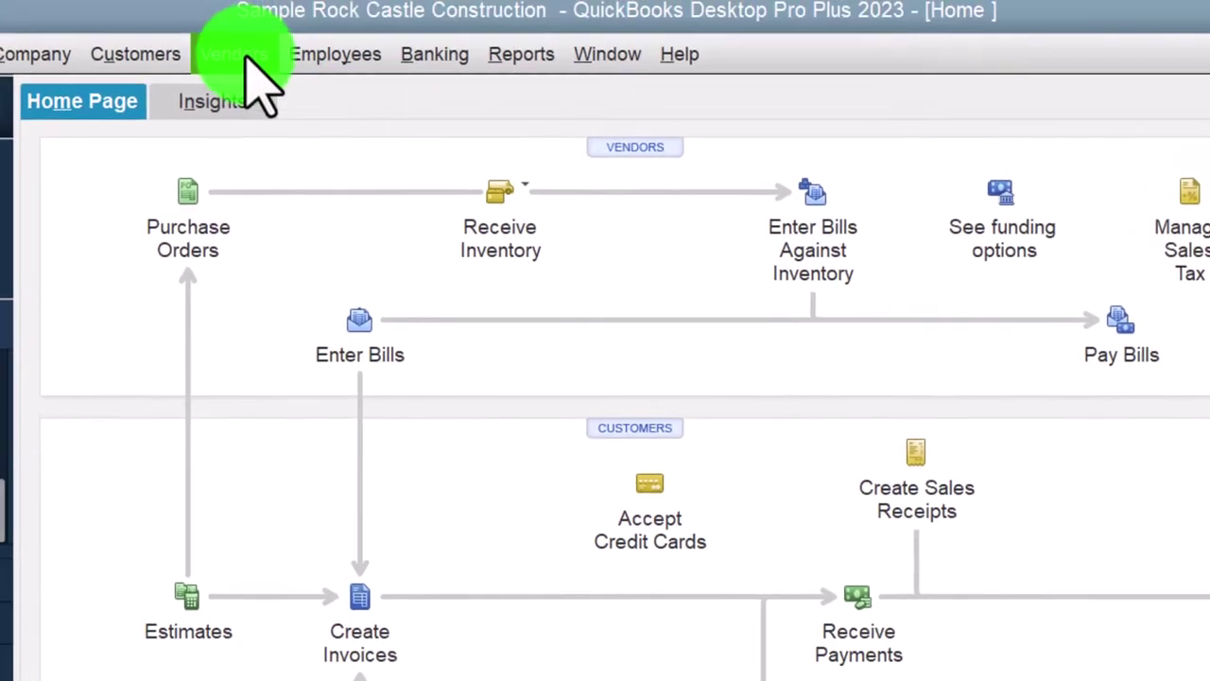
click(244, 61)
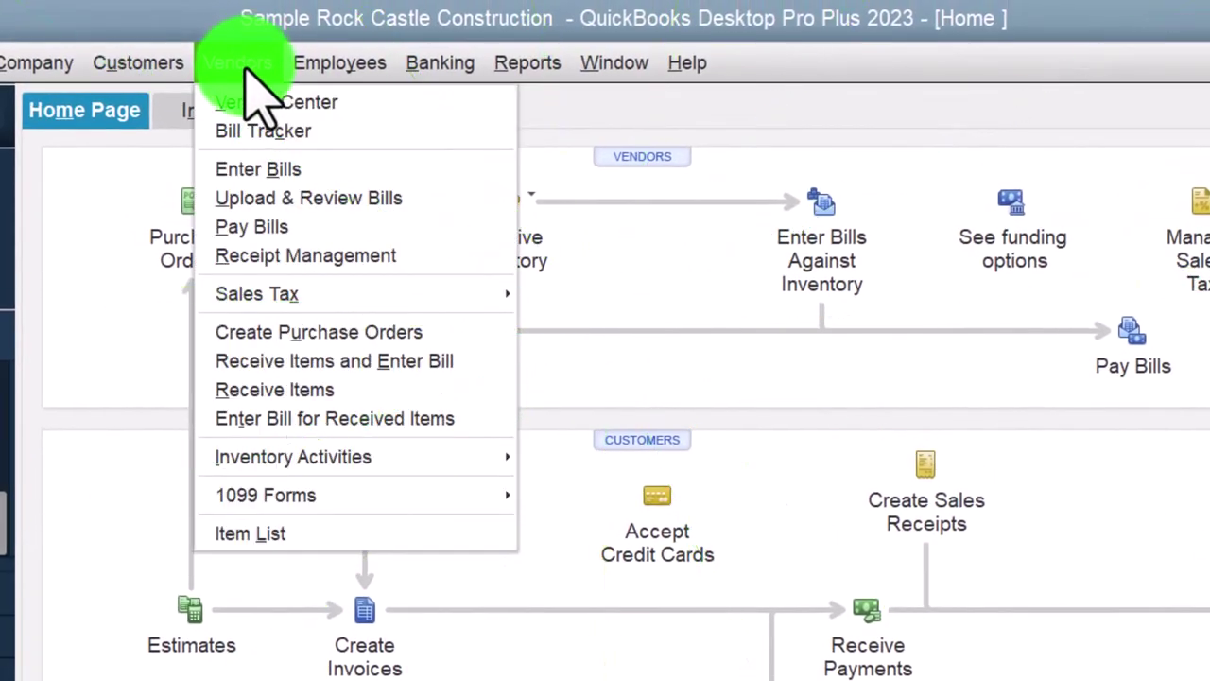
click(251, 101)
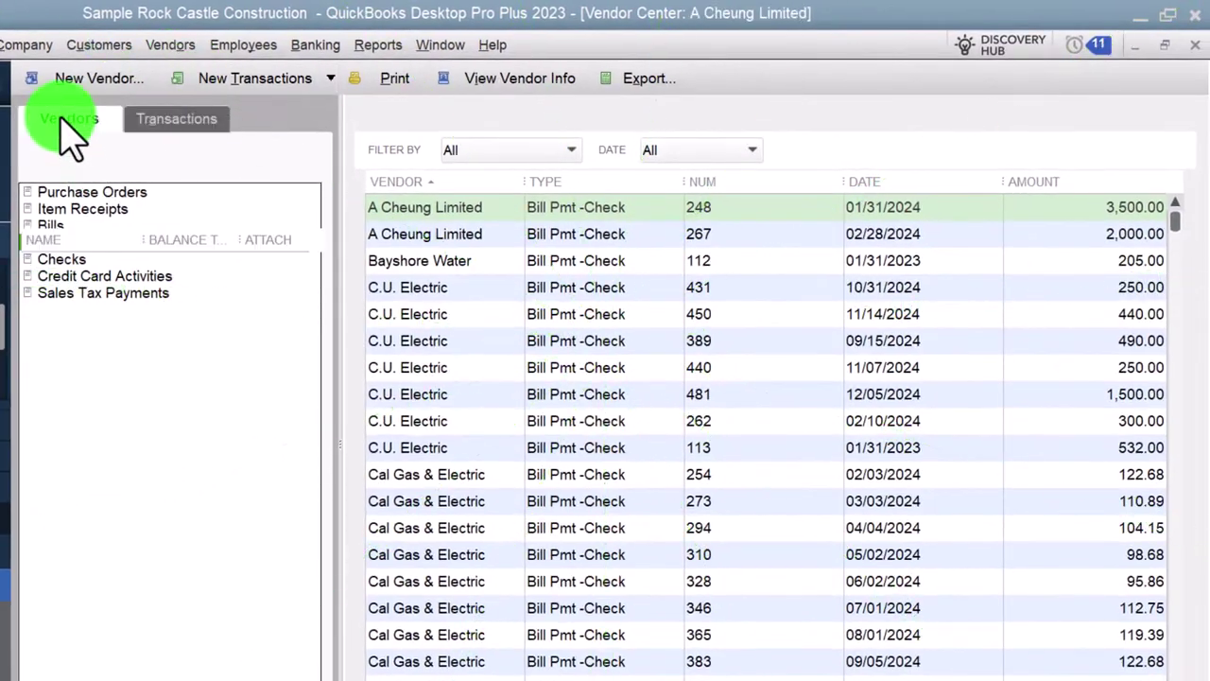
click(61, 120)
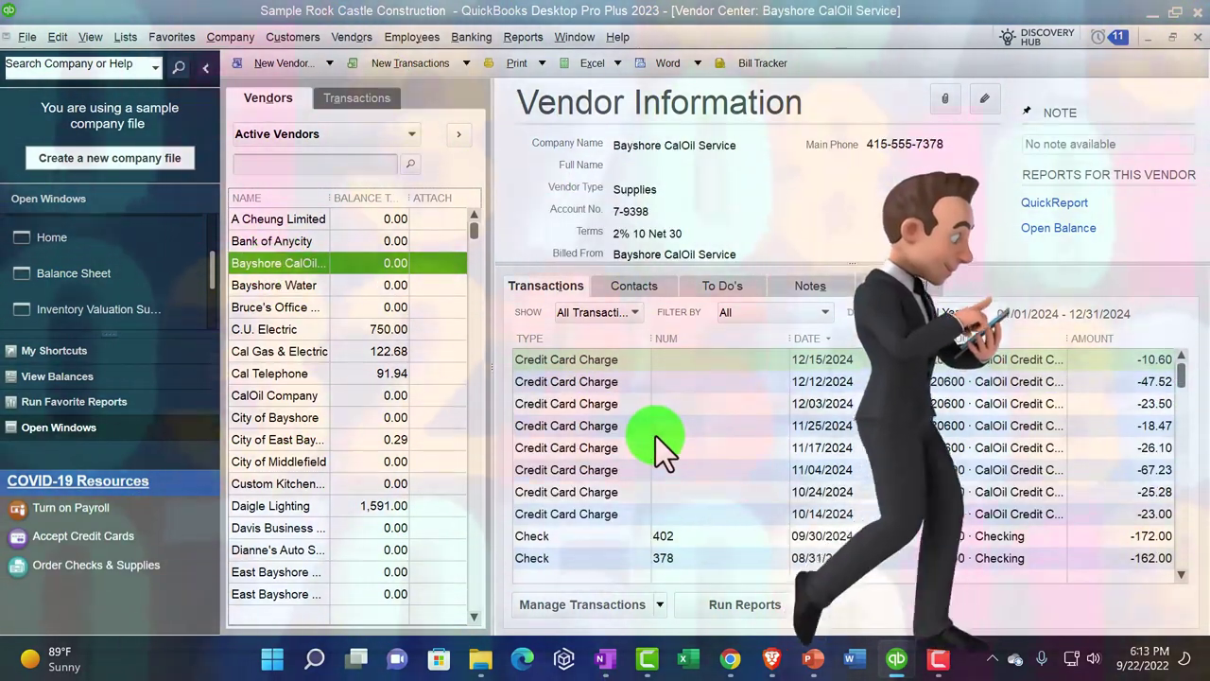
Step: Review the transactions of Bayshore CalOil Service and the available transaction types, leaving All Transactions selected
scroll(655, 436, down, 3)
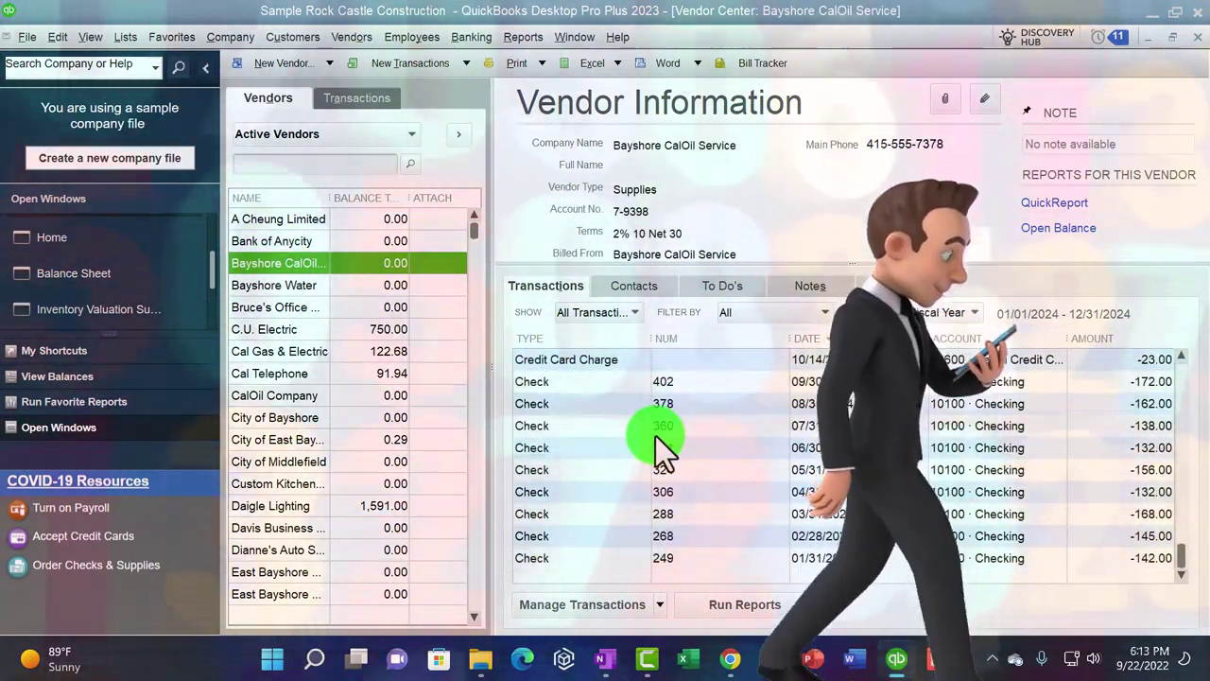
scroll(655, 435, up, 3)
click(635, 311)
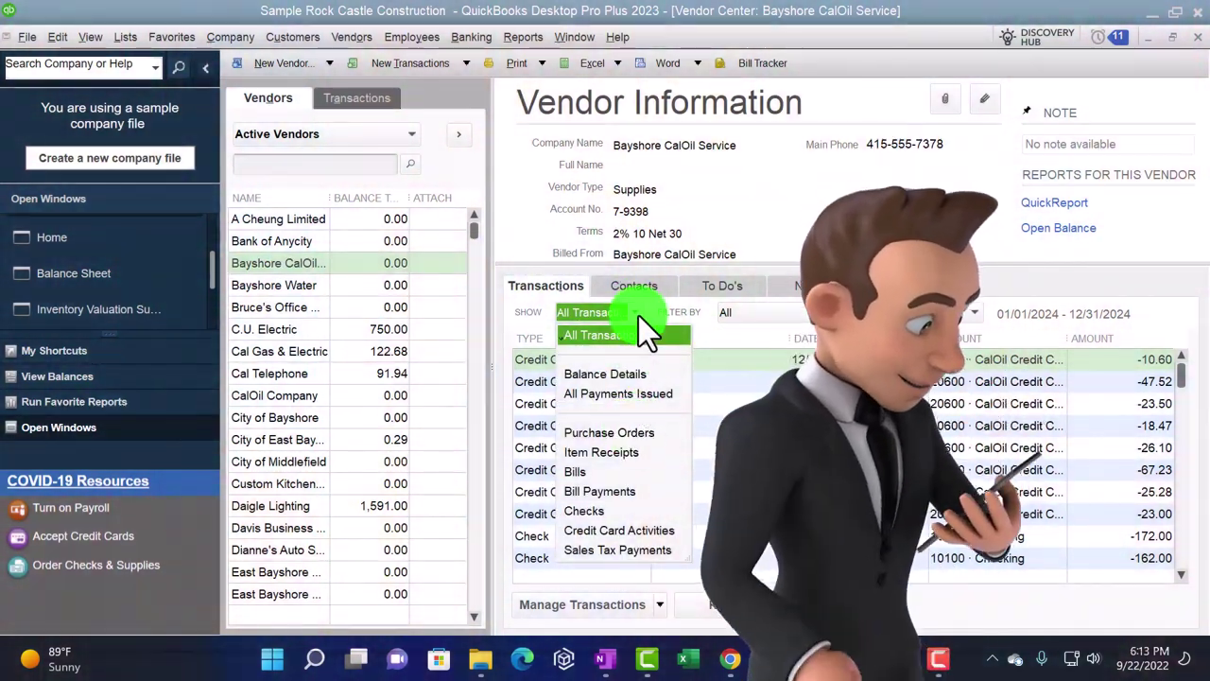
click(638, 315)
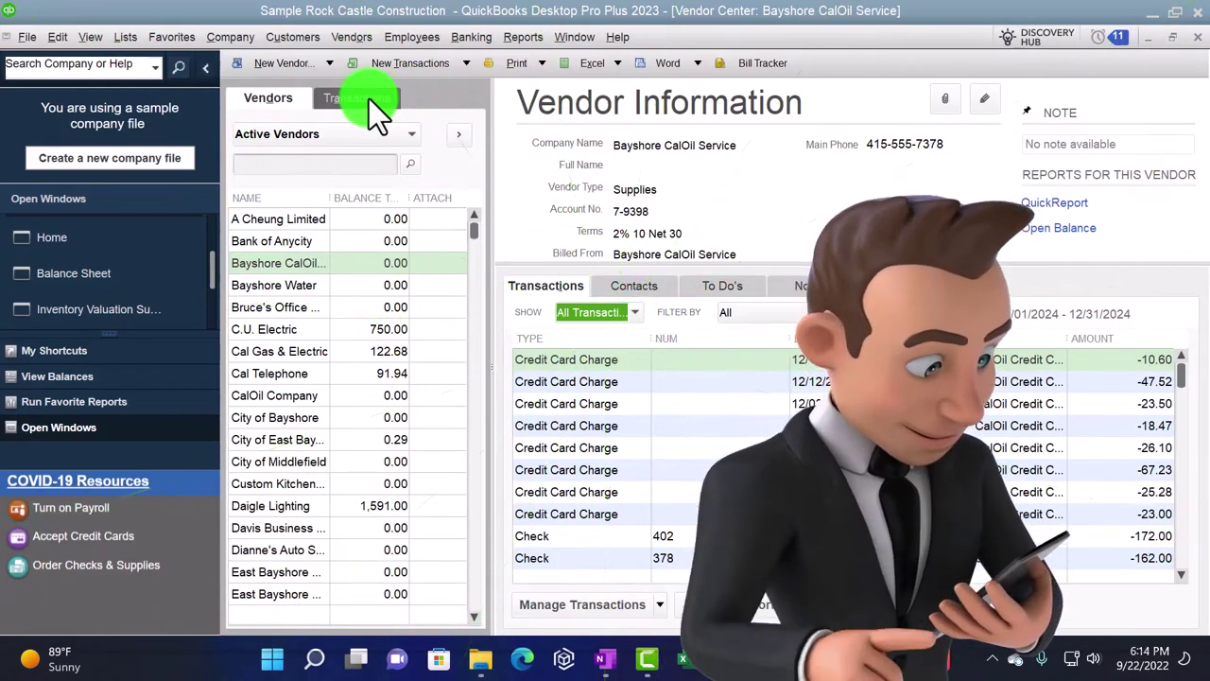
Step: List the purchase order transactions for all vendors, filter them to open purchase orders, and switch back to All Purchase Orders
click(368, 98)
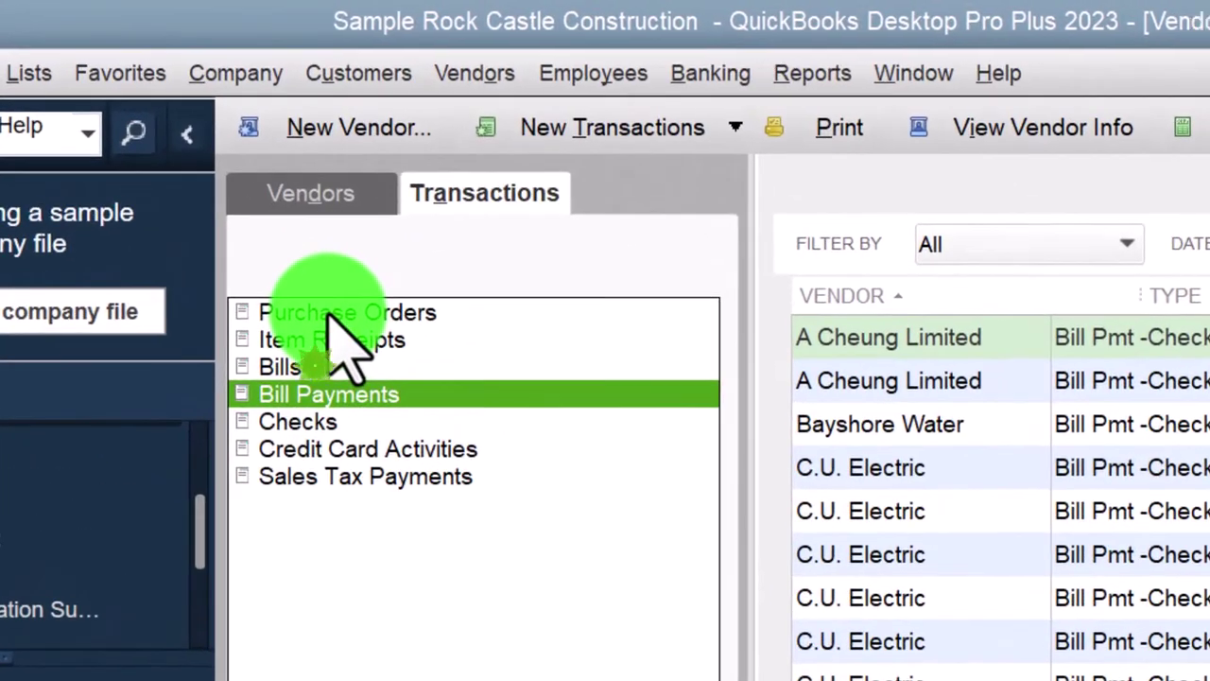
click(401, 229)
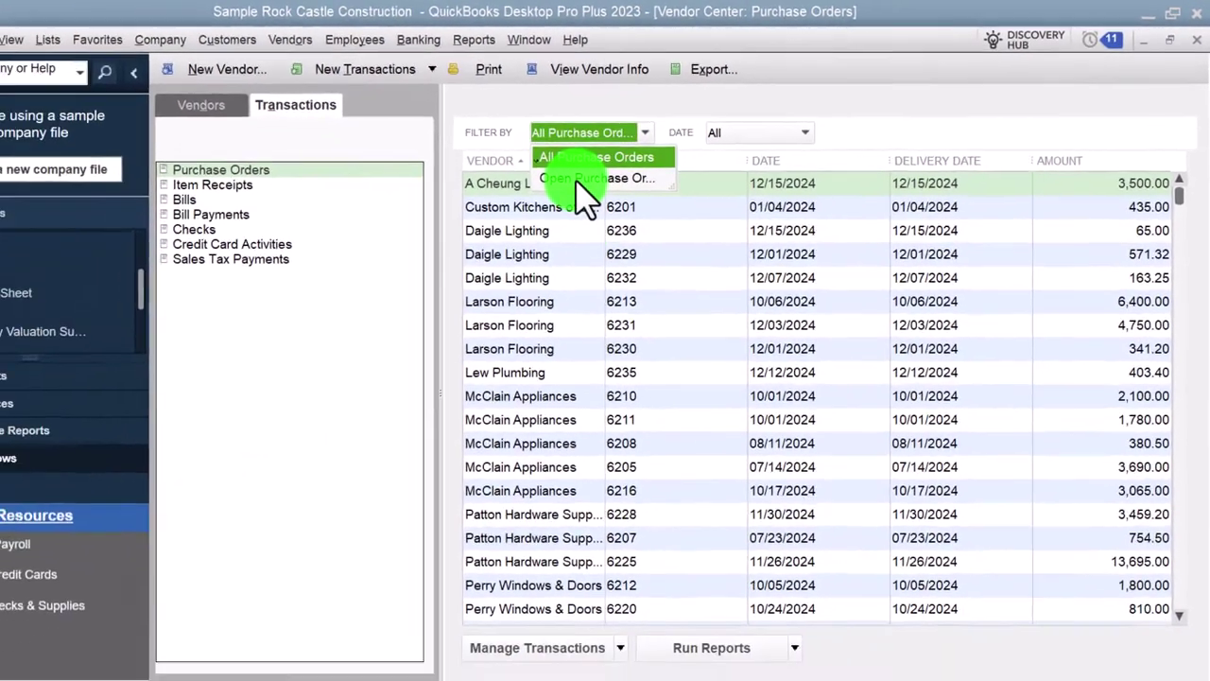
click(501, 203)
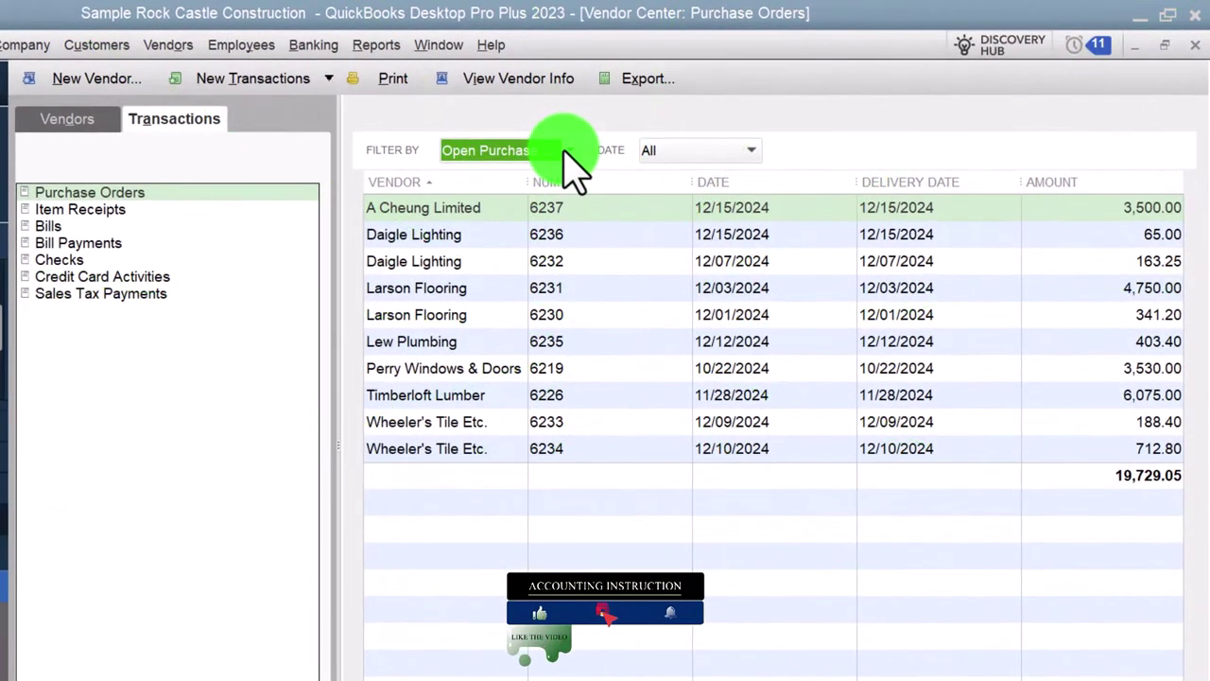
click(518, 178)
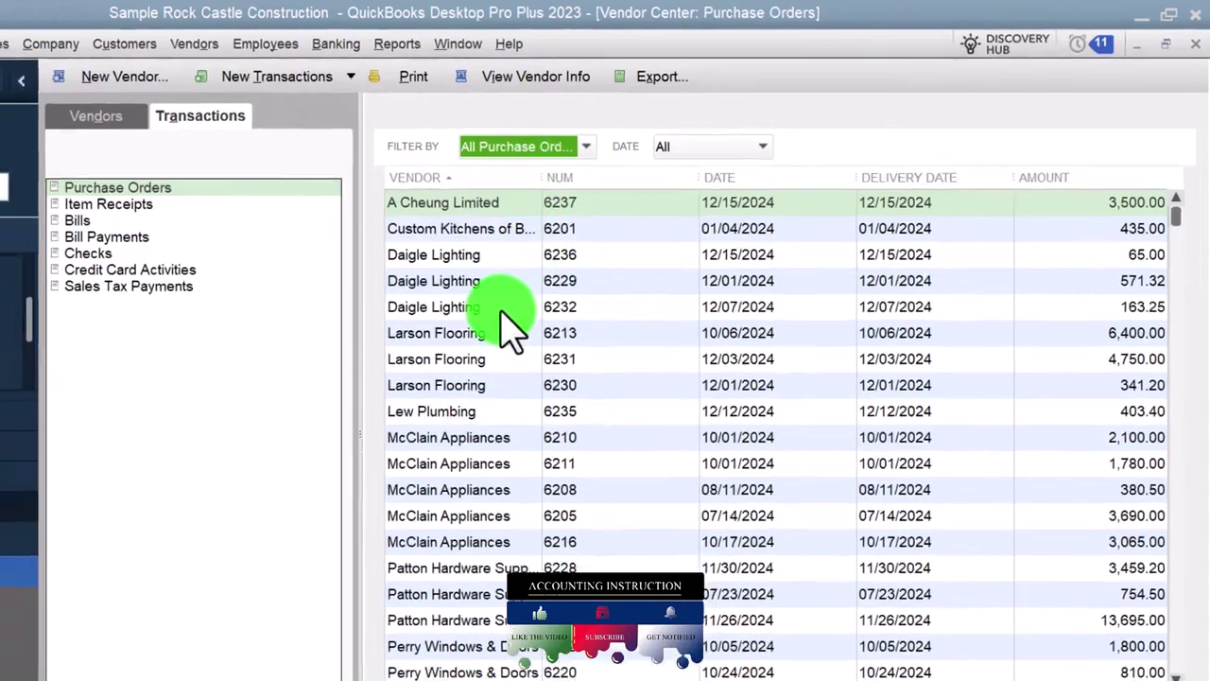
Step: Open the 07/14/2024 Thomas Kitchen & Bath purchase order for 1,672.50, expand the vendor history, and drill into the vendor's open balance
double_click(507, 312)
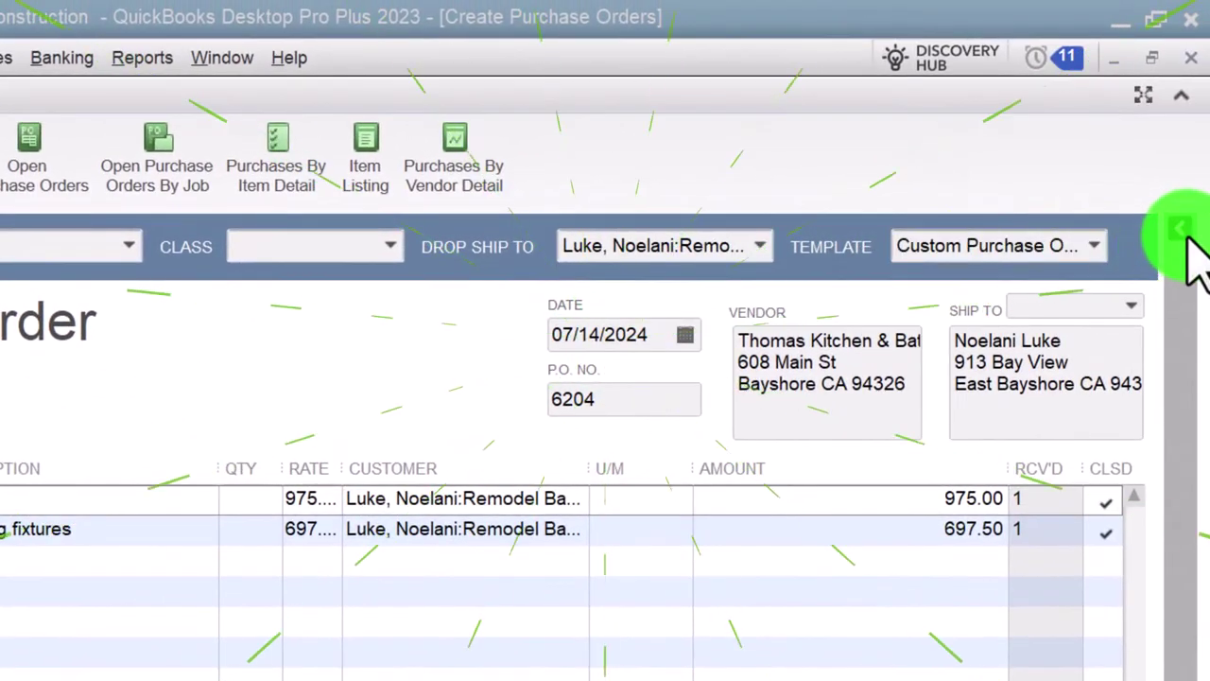
click(1187, 233)
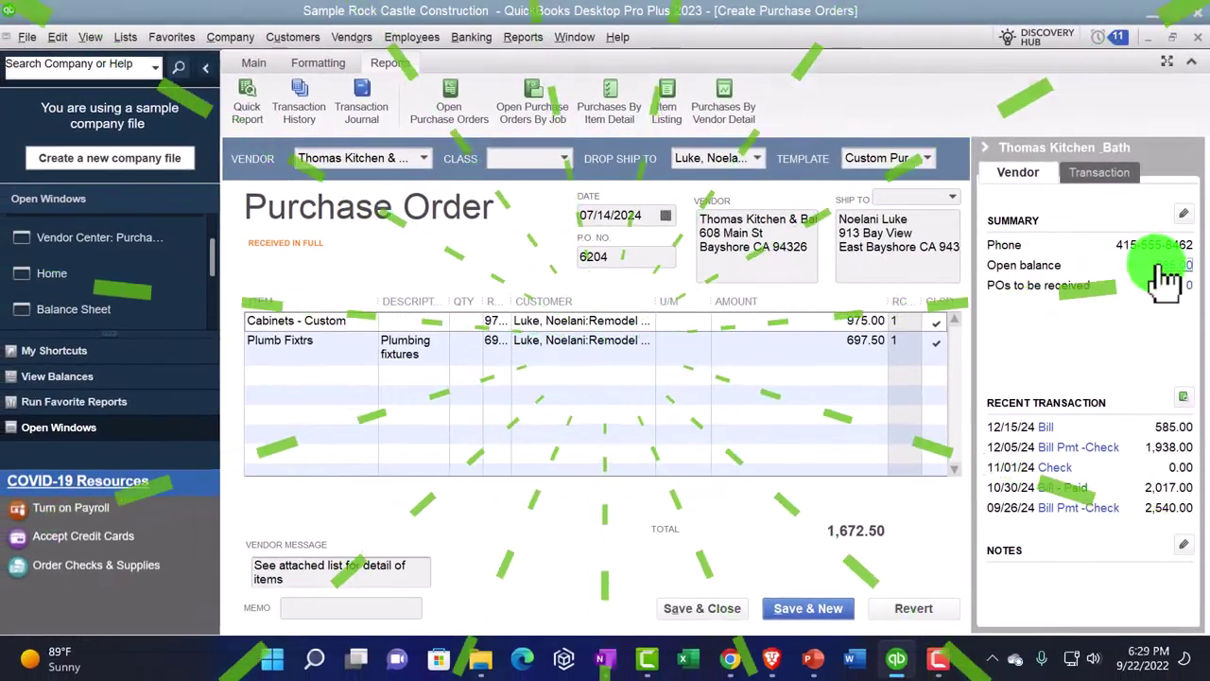
click(1166, 324)
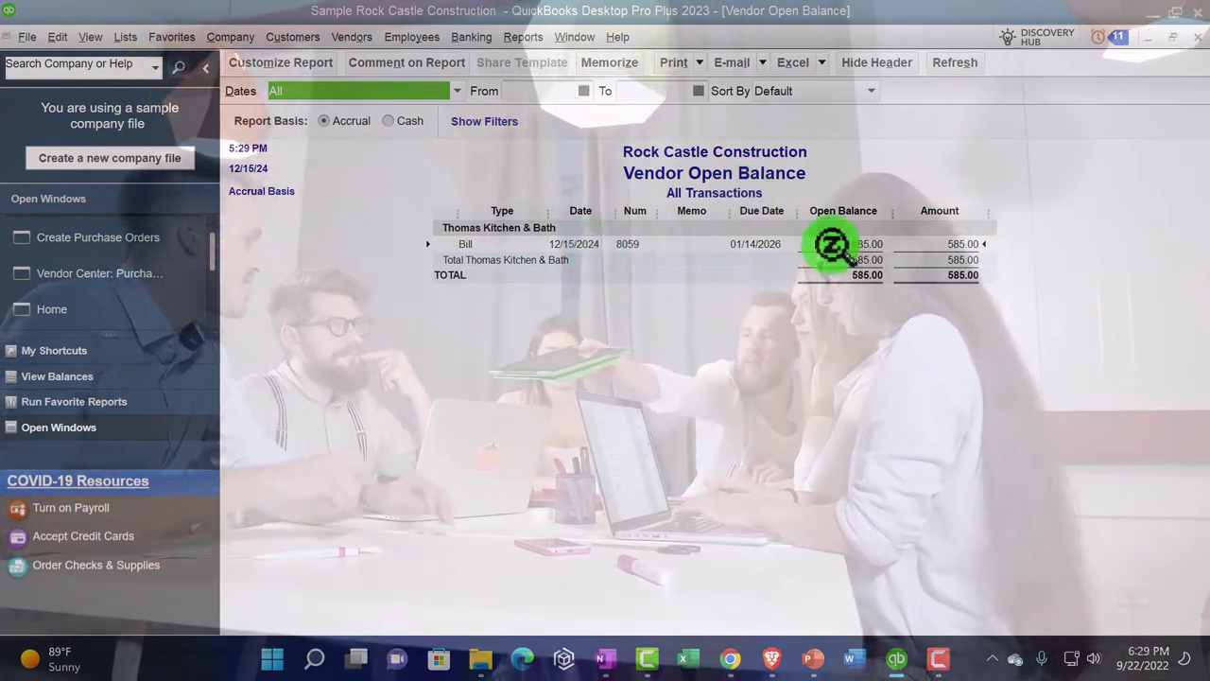
Step: Close the Vendor Open Balance report and the purchase order, and return to the home page
click(1197, 37)
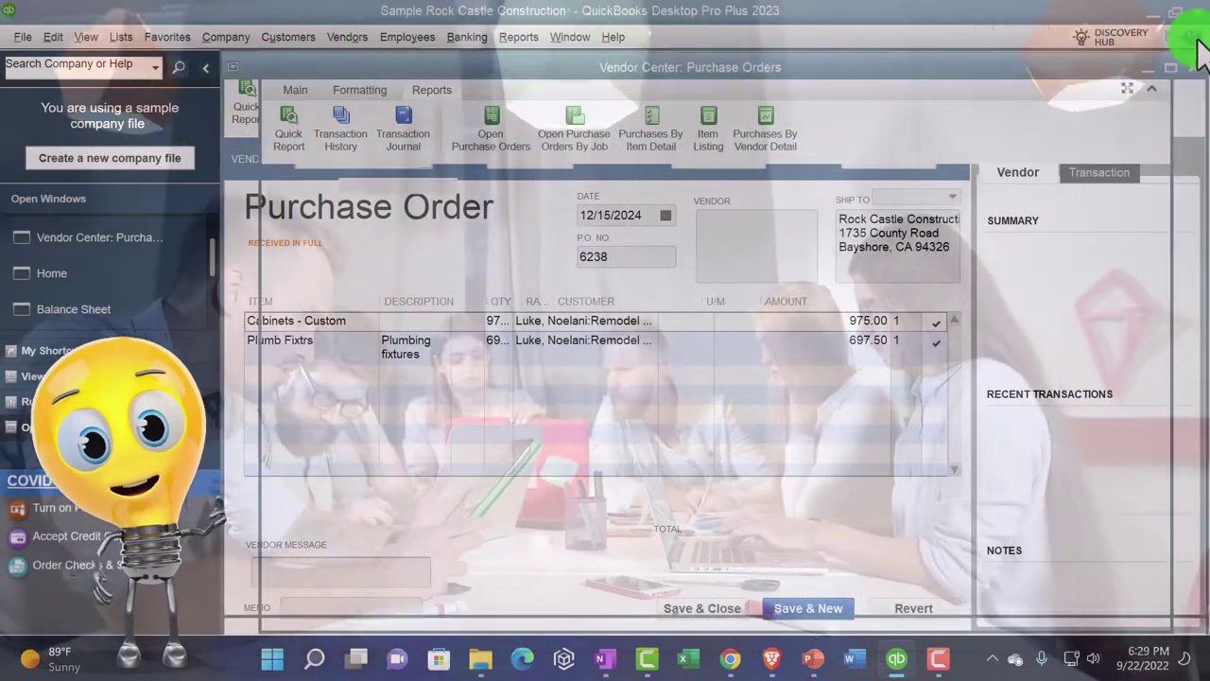
click(1197, 37)
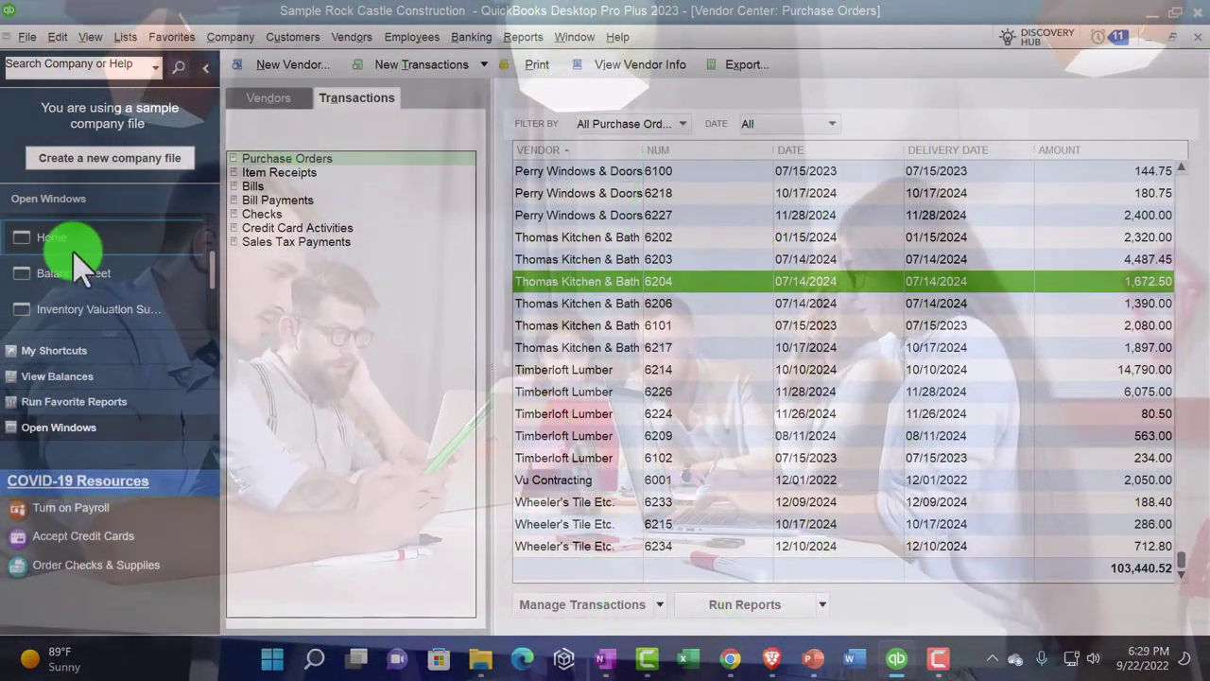
click(69, 244)
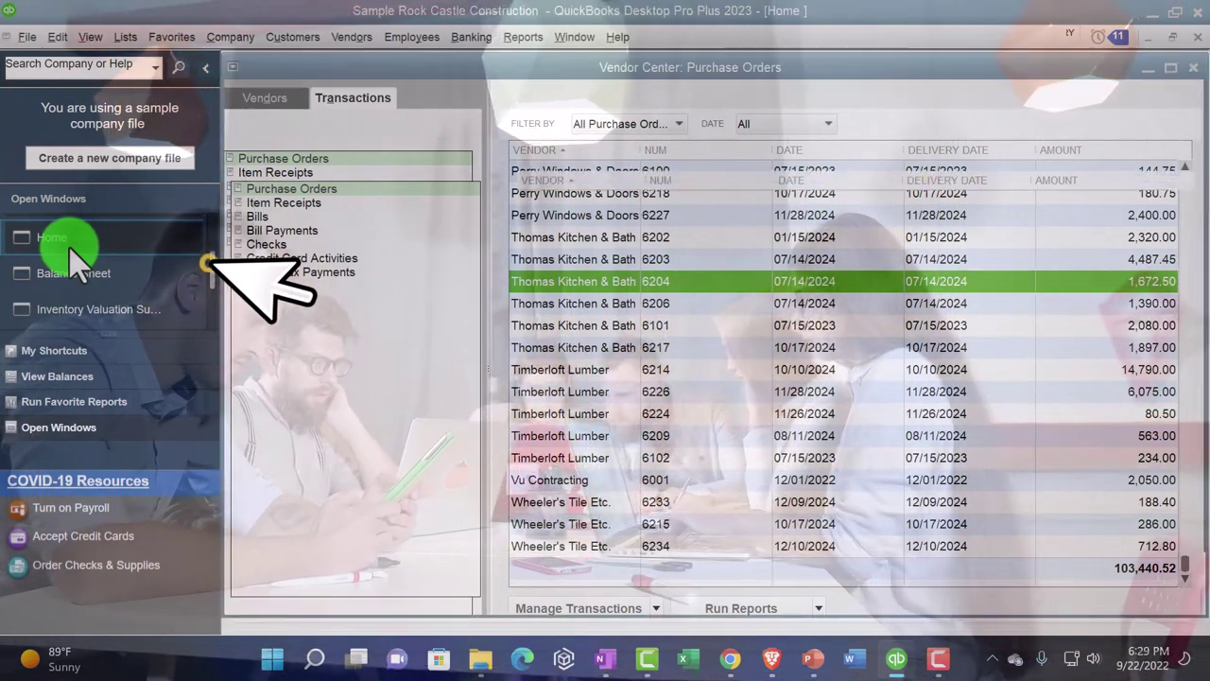